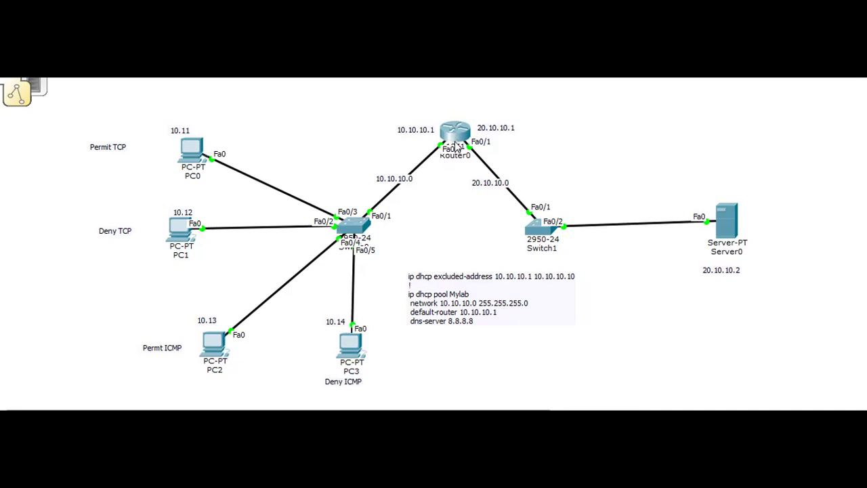
Display Router0's running configuration in its command line to review the DHCP settings.
click(458, 133)
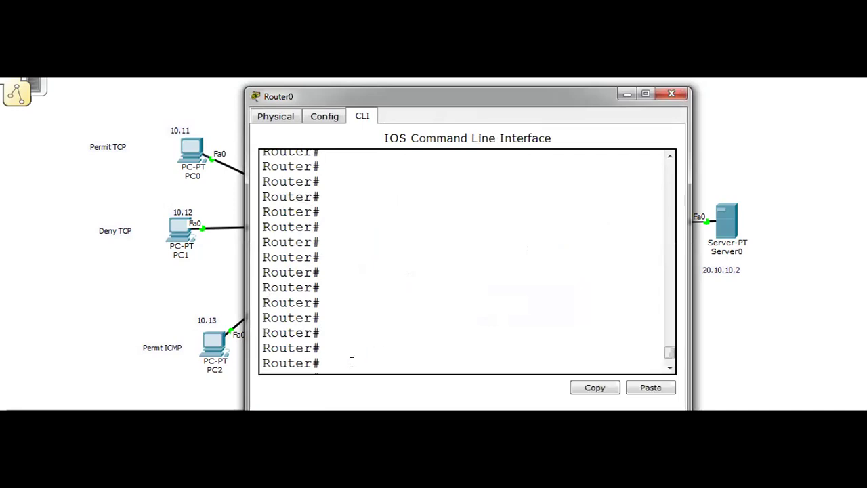
text(sh)
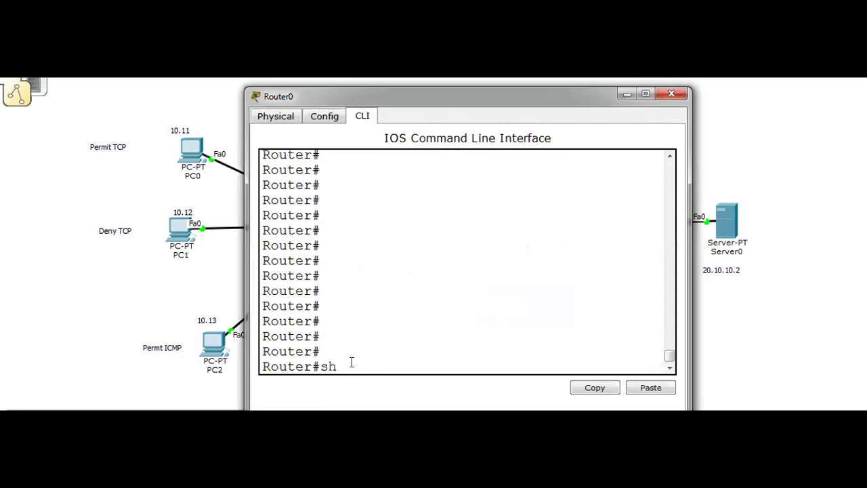
text( run)
key(Return)
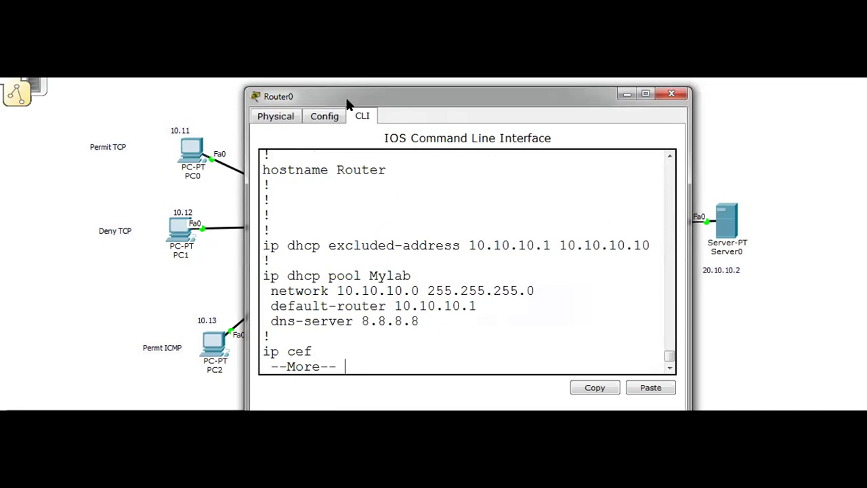
drag(447, 100, 680, 104)
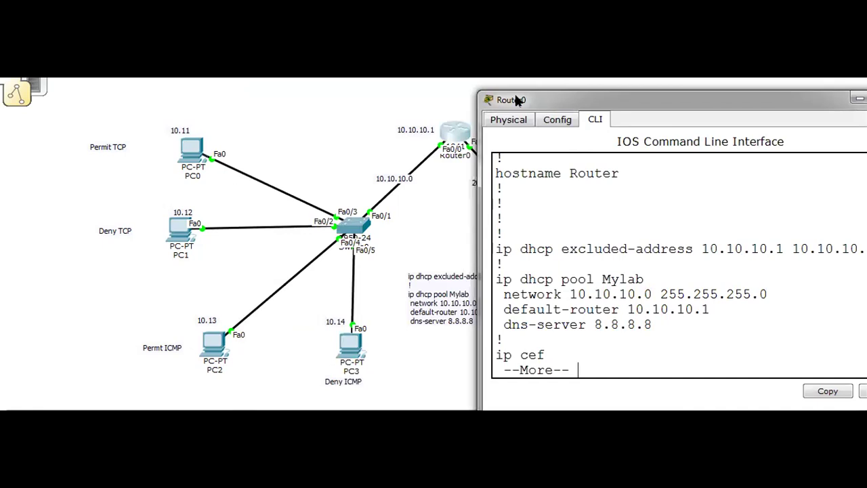
drag(514, 100, 447, 100)
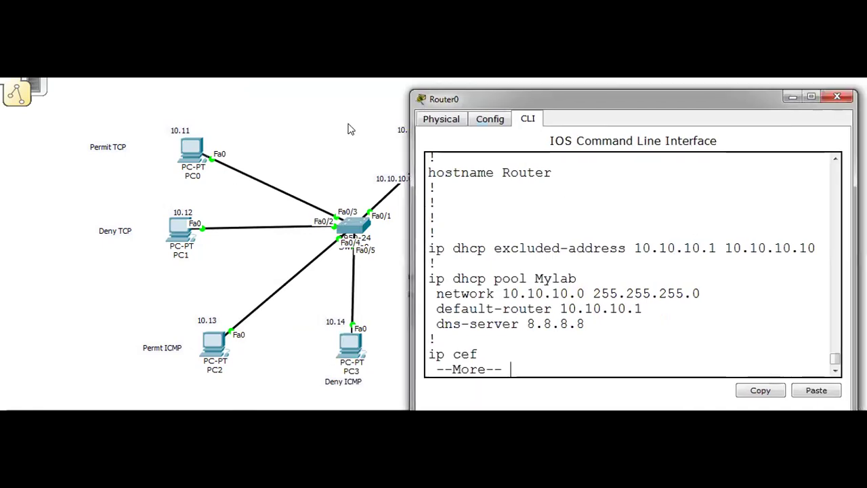
key(alt+F4)
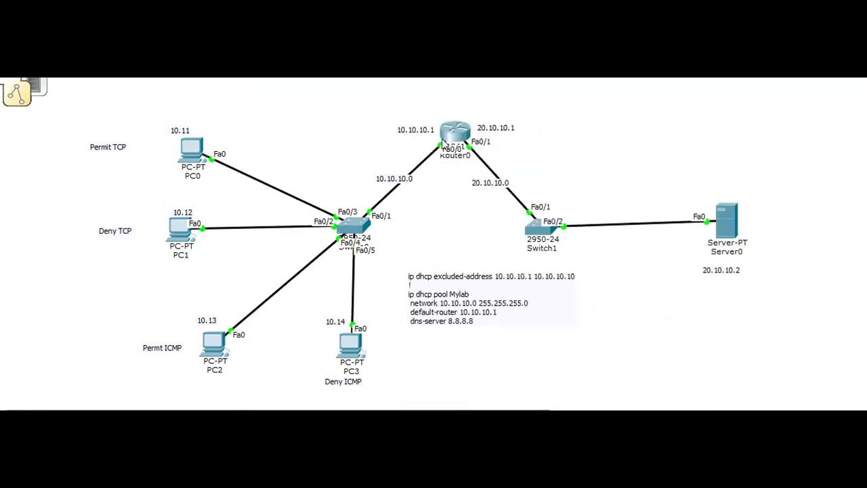
Review Router0's DHCP pool in its console again and inspect the router's interface summary on the topology.
click(447, 142)
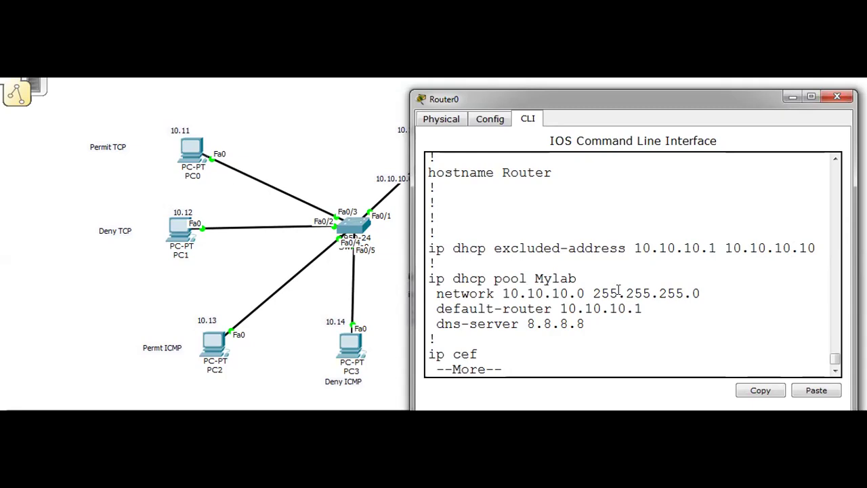
click(362, 140)
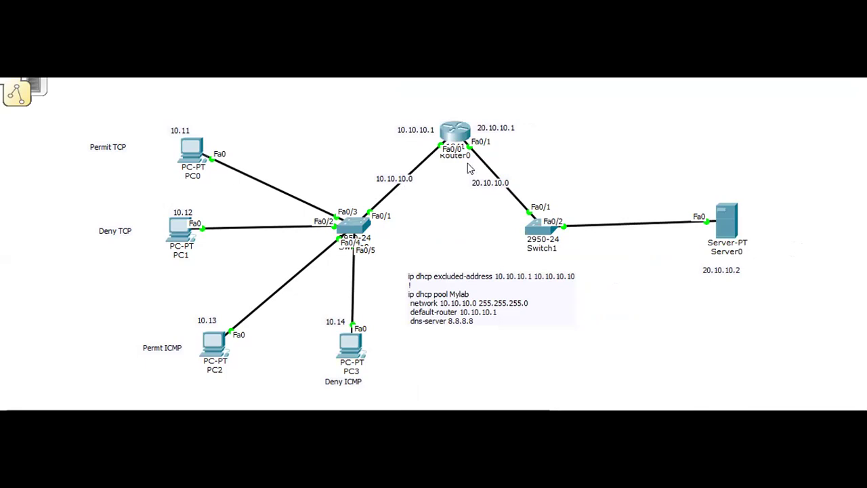
mouse_move(452, 145)
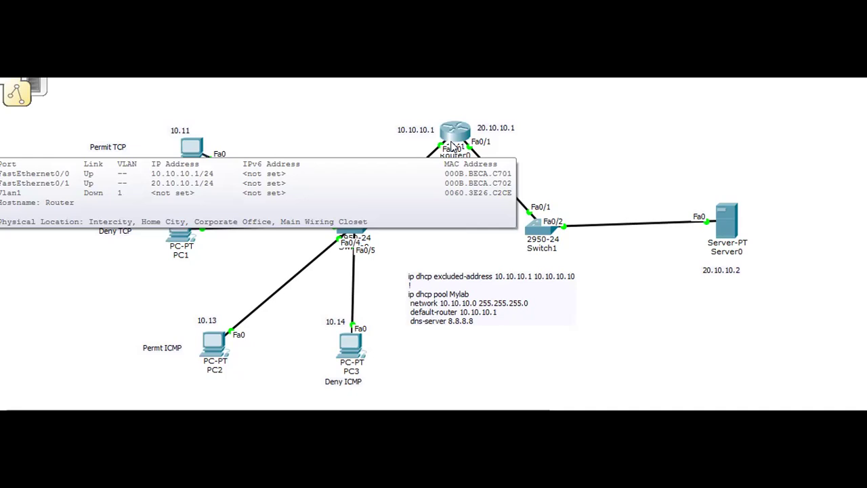
click(453, 145)
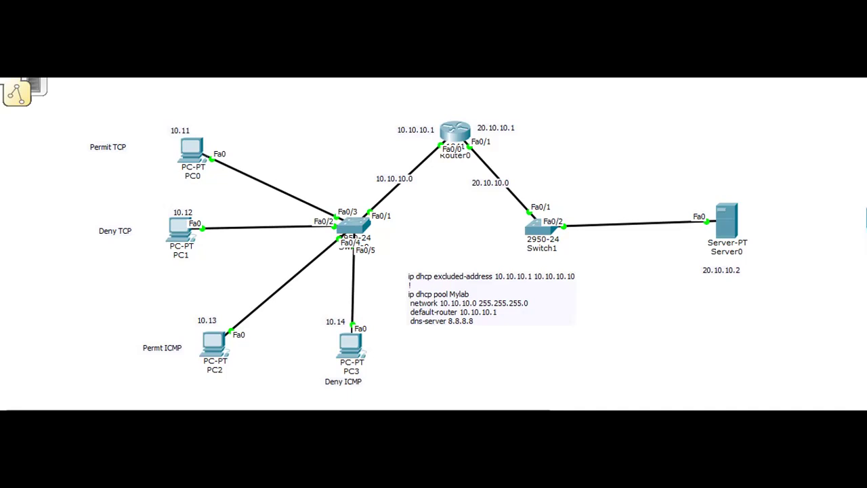
Annotate PC0 in pink with an arrow, "Web" with a check mark and "ICMP" with a cross.
mouse_move(133, 147)
mouse_down()
mouse_move(160, 144)
mouse_move(150, 158)
mouse_up()
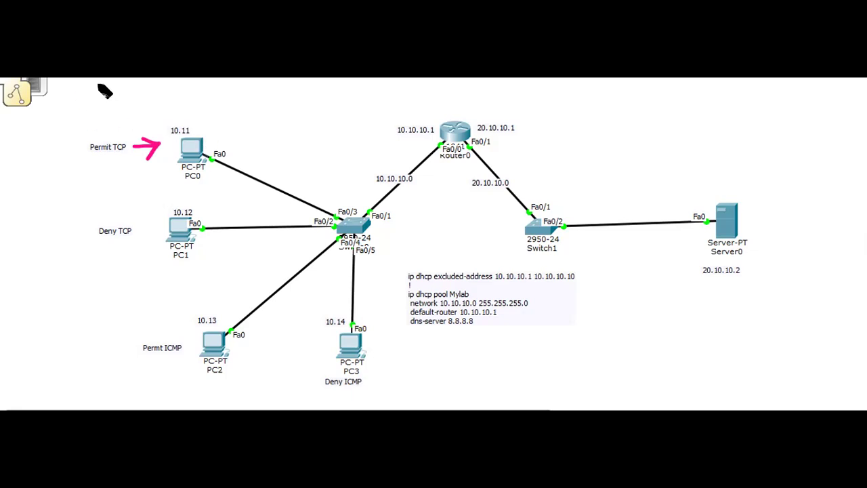
mouse_move(92, 88)
mouse_down()
mouse_move(130, 96)
mouse_move(157, 83)
mouse_up()
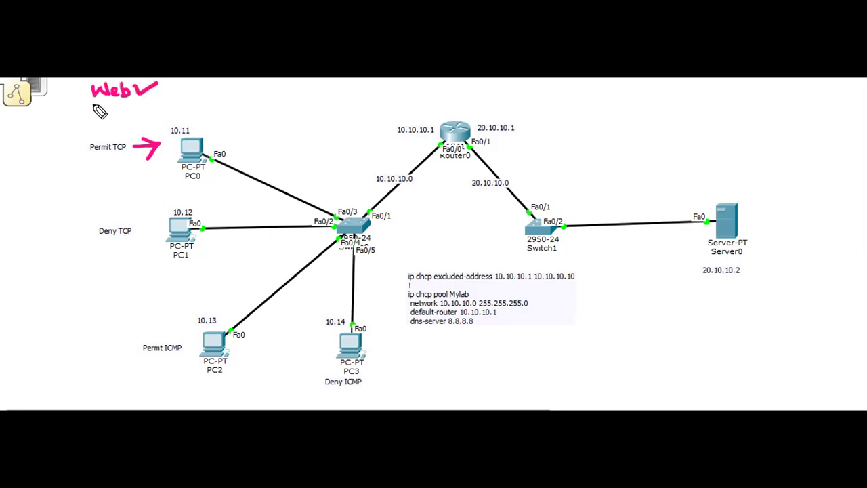
mouse_move(93, 106)
mouse_down()
mouse_move(102, 119)
mouse_move(130, 119)
mouse_move(139, 108)
mouse_move(153, 117)
mouse_move(144, 117)
mouse_up()
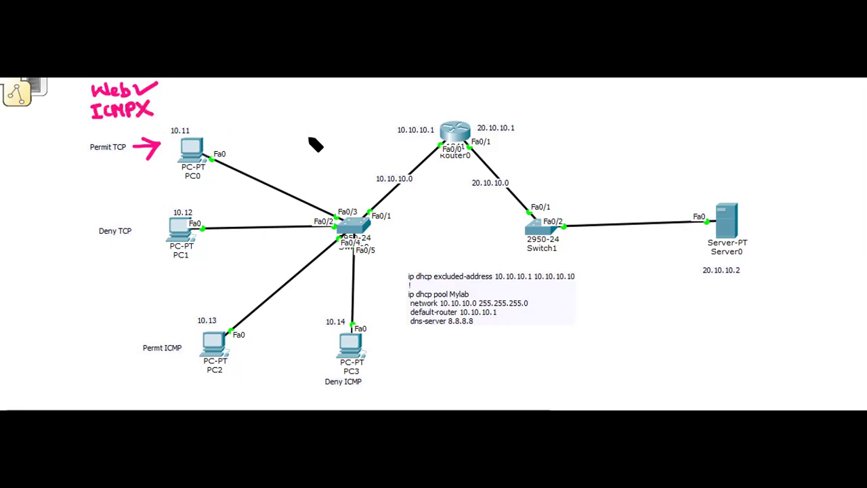
Annotate PC1 in black with an arrow and with "Web" and "ICMP", each marked with a cross.
mouse_move(859, 259)
mouse_move(137, 231)
mouse_down()
mouse_move(157, 231)
mouse_move(146, 238)
mouse_up()
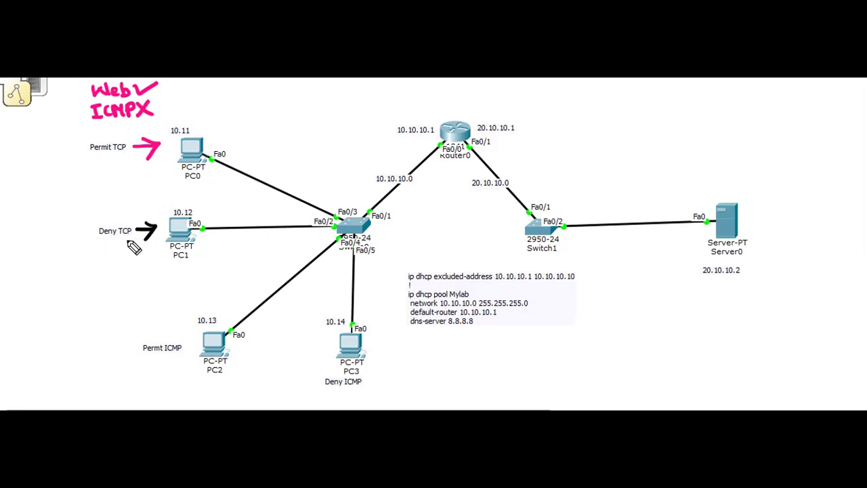
mouse_move(88, 179)
mouse_down()
mouse_move(95, 192)
mouse_move(107, 180)
mouse_move(117, 191)
mouse_move(134, 189)
mouse_move(124, 191)
mouse_up()
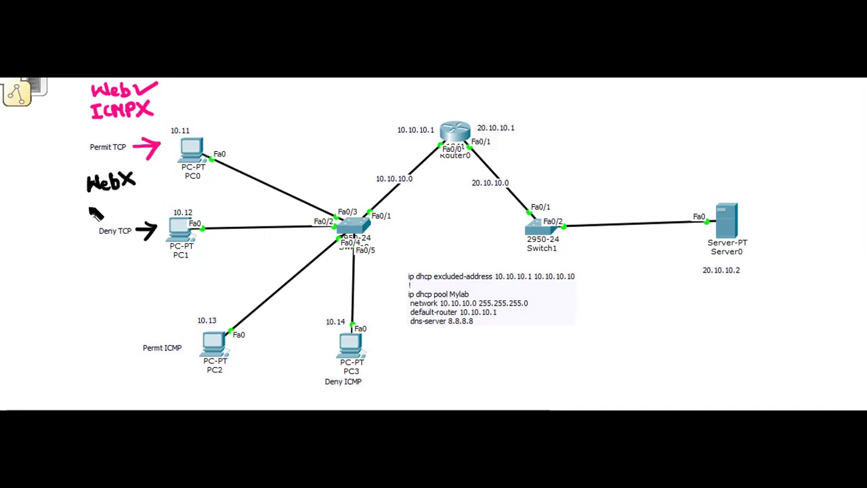
mouse_move(91, 202)
mouse_down()
mouse_move(91, 213)
mouse_move(124, 202)
mouse_move(128, 211)
mouse_up()
mouse_move(129, 198)
mouse_down()
mouse_move(129, 214)
mouse_move(139, 203)
mouse_move(130, 207)
mouse_move(158, 211)
mouse_move(142, 211)
mouse_up()
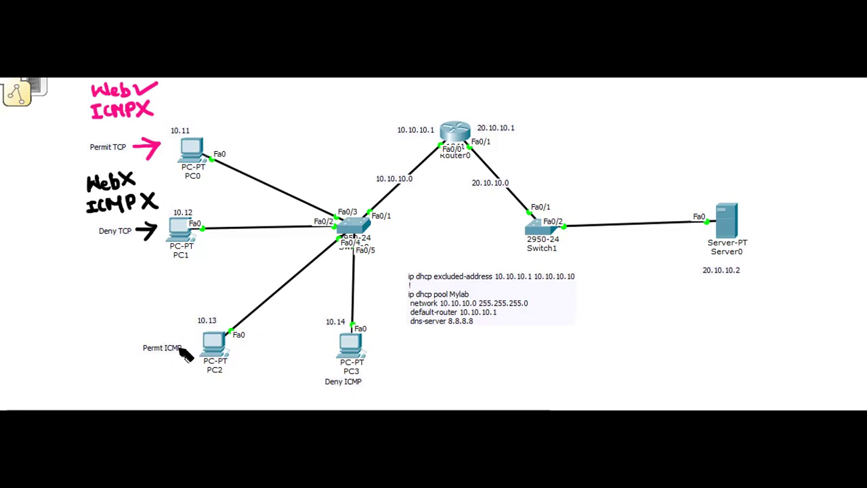
Annotate PC2 in blue with an arrow and with "ICMP" and "Web", each marked with a check mark.
drag(185, 343, 188, 353)
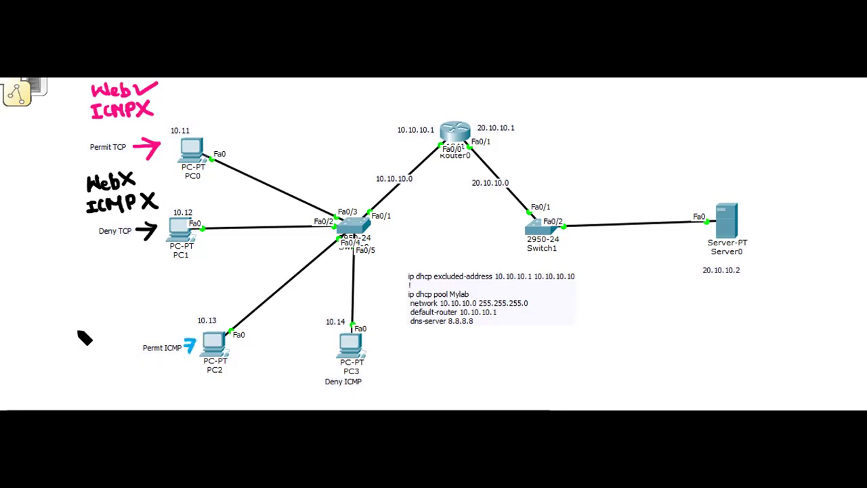
mouse_move(76, 328)
mouse_down()
mouse_move(85, 337)
mouse_move(110, 325)
mouse_move(116, 331)
mouse_up()
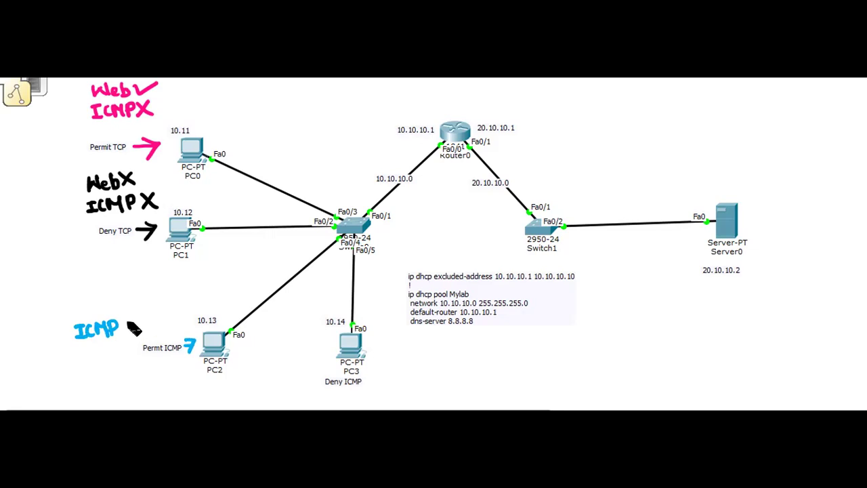
drag(123, 326, 151, 316)
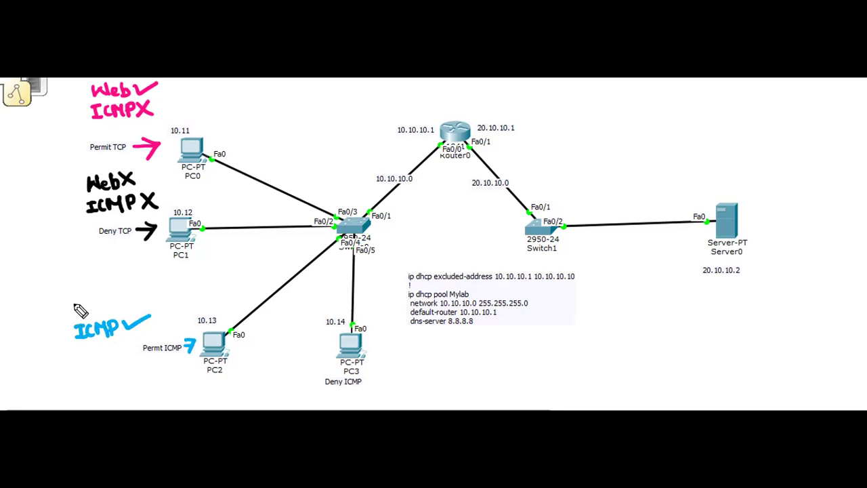
drag(72, 304, 140, 295)
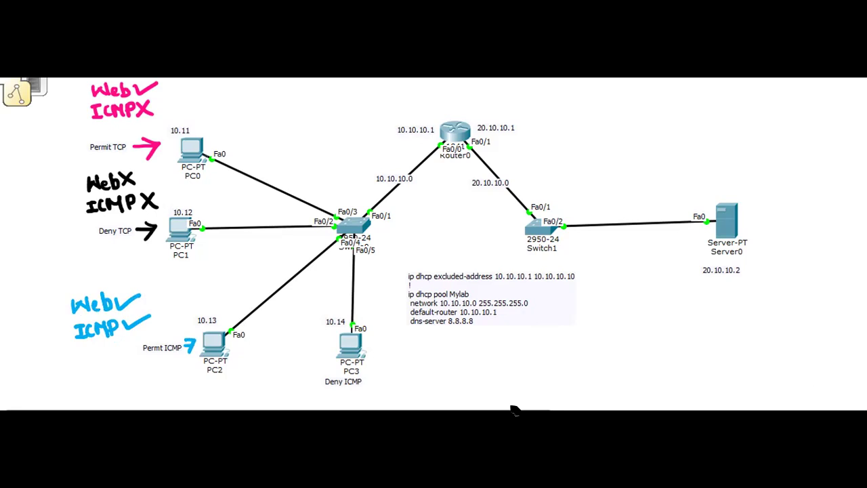
Underline PC3's Deny ICMP label in black and write "ICMP" with a cross and "Web" with a check mark beside it.
drag(326, 392, 357, 389)
drag(247, 372, 290, 385)
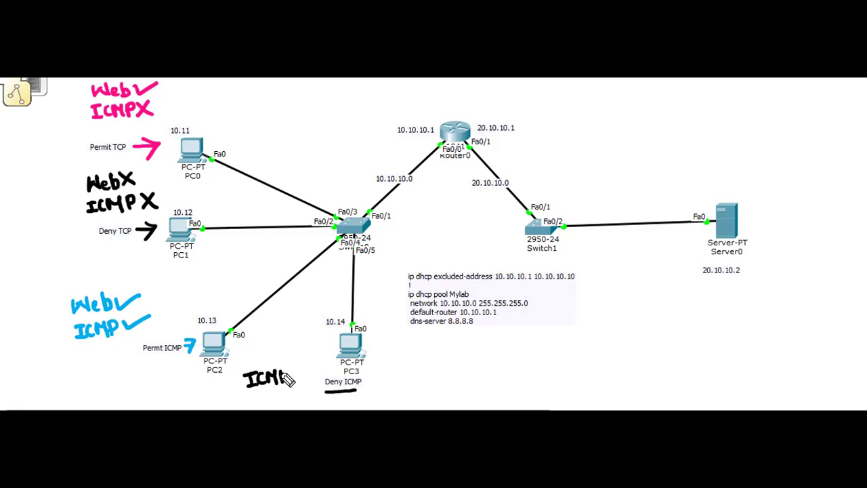
drag(287, 371, 290, 378)
mouse_move(305, 364)
mouse_down()
mouse_move(292, 385)
mouse_move(306, 385)
mouse_up()
mouse_move(256, 351)
mouse_down()
mouse_move(261, 364)
mouse_move(271, 347)
mouse_move(278, 352)
mouse_move(313, 333)
mouse_up()
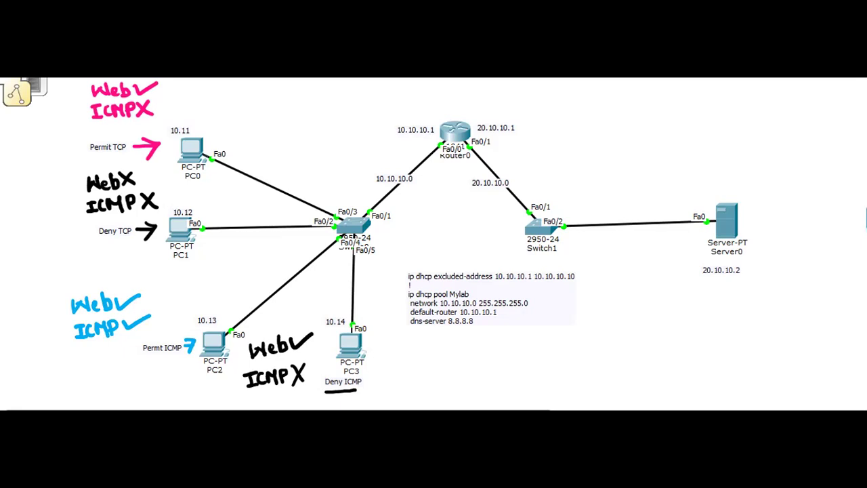
Return to Router0's command line, leave the paged listing and enter global configuration mode from the terminal.
click(458, 128)
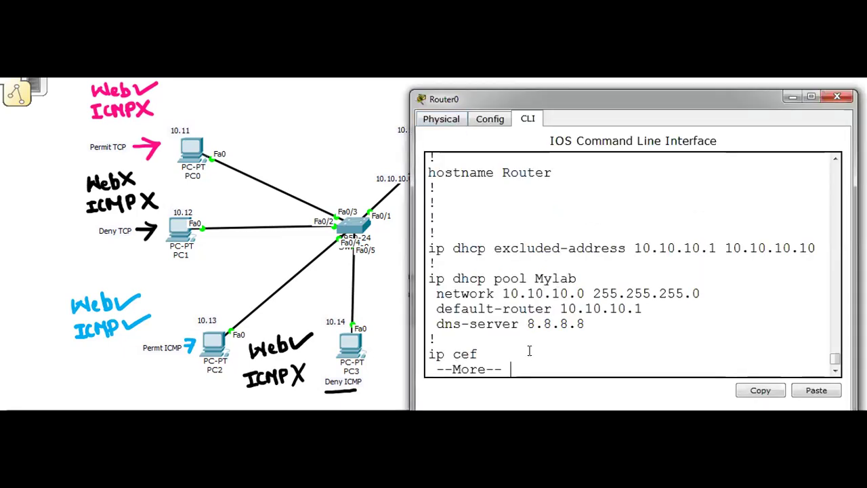
key(space)
text(conf)
key(Return)
key(Return)
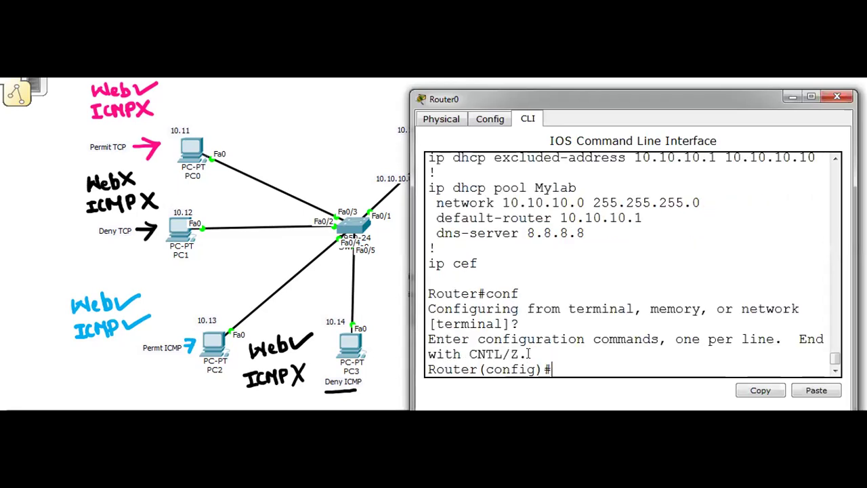
Create an extended named IP access list called ACLlab, checking the accepted identifier formats with the command help.
text(ip ac)
key(Tab)
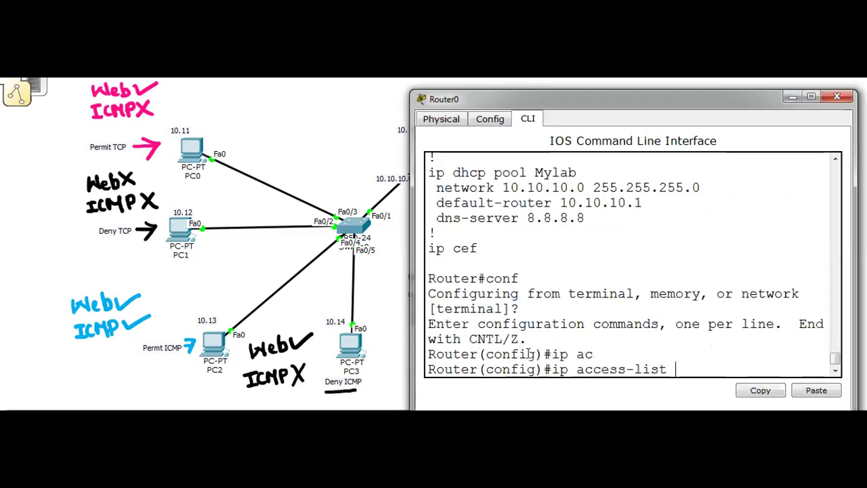
text(ex)
key(Tab)
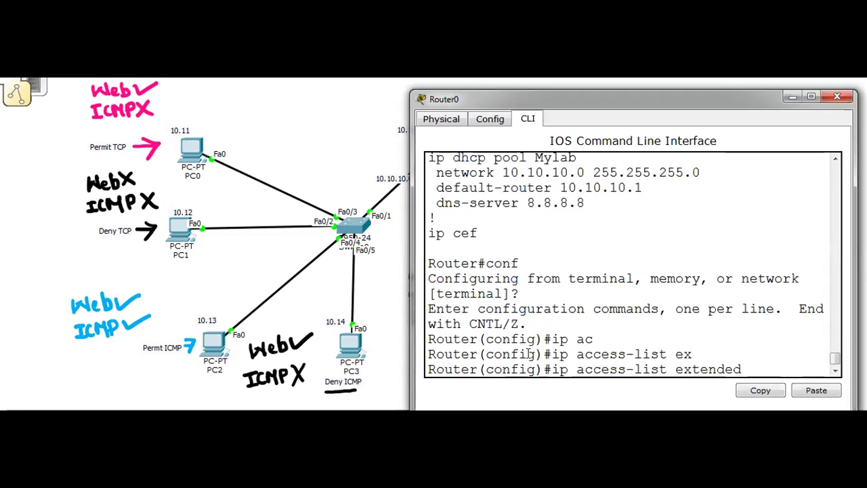
text(?)
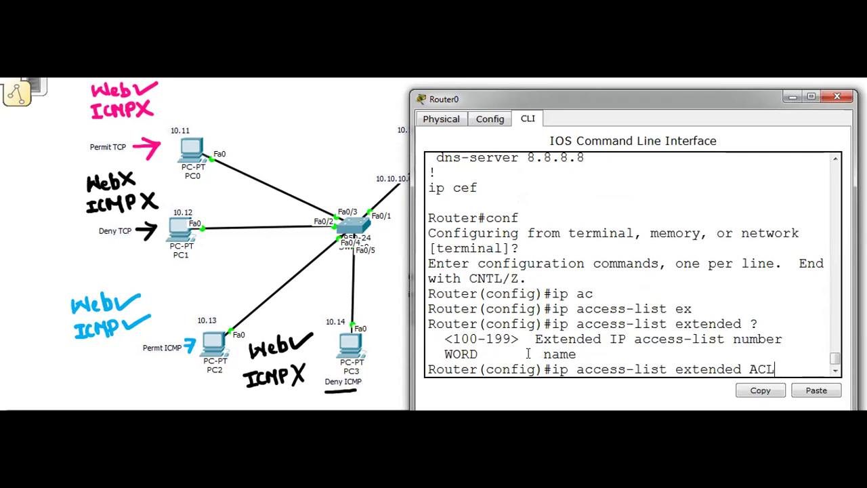
text(lab)
key(Return)
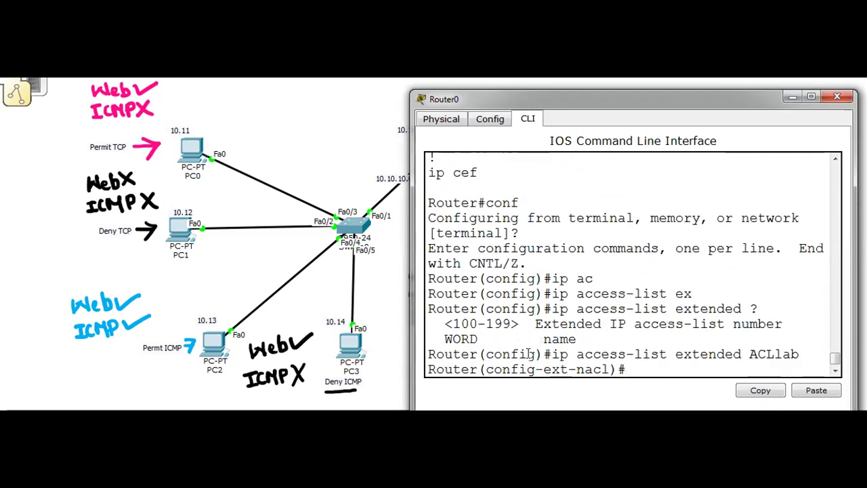
Add a rule permitting TCP from host 10.10.10.11 to host 20.10.10.2 on port 80, checking the source options with the command help.
text(per)
key(Tab)
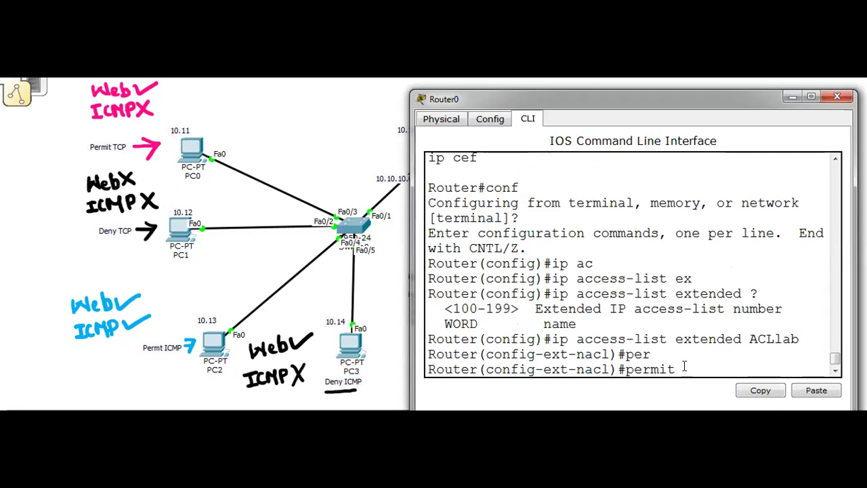
text(tc)
key(Tab)
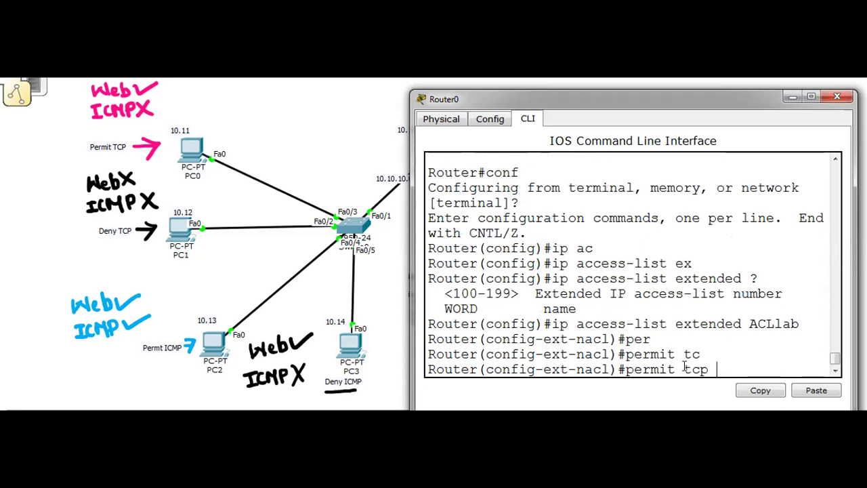
text(?)
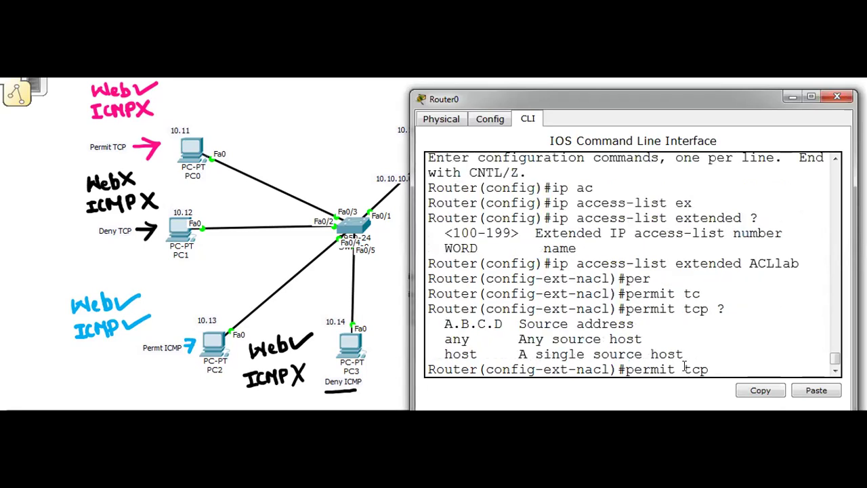
text(j)
key(Tab)
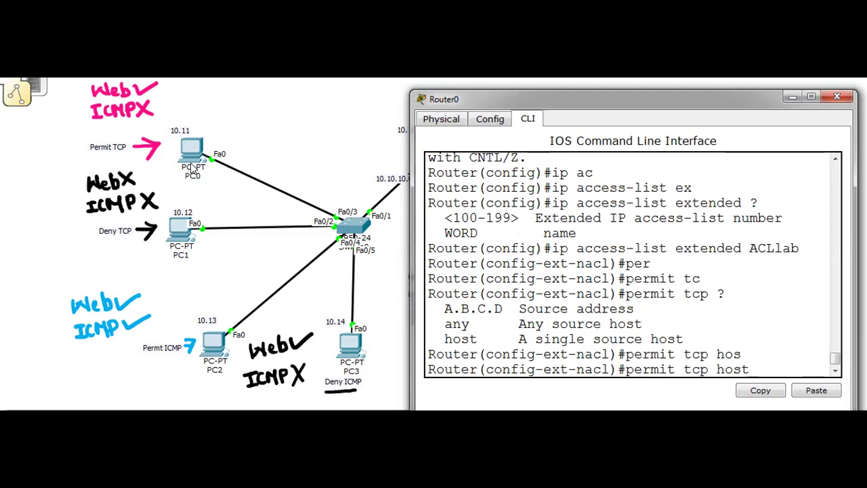
text(10.10.10.11)
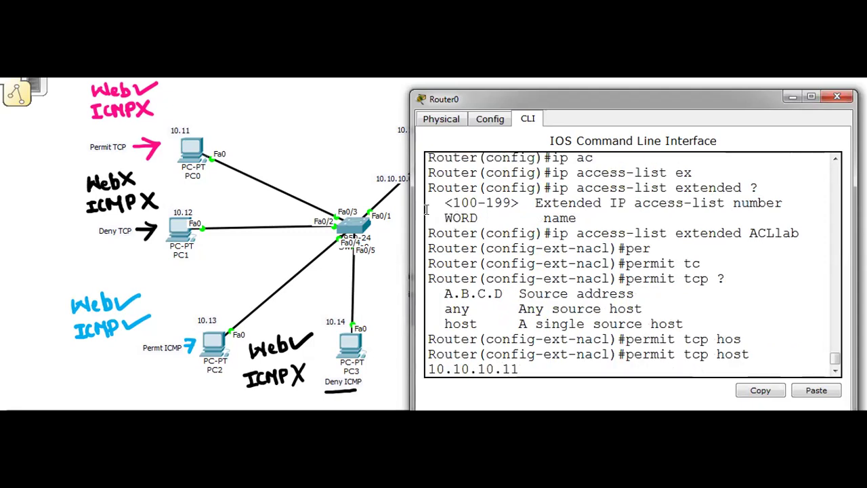
text( host 20.)
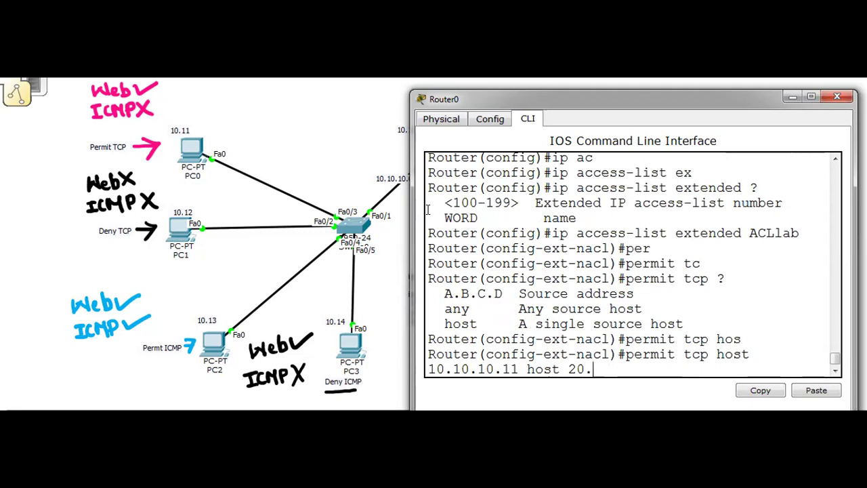
text(10.10.2 eq)
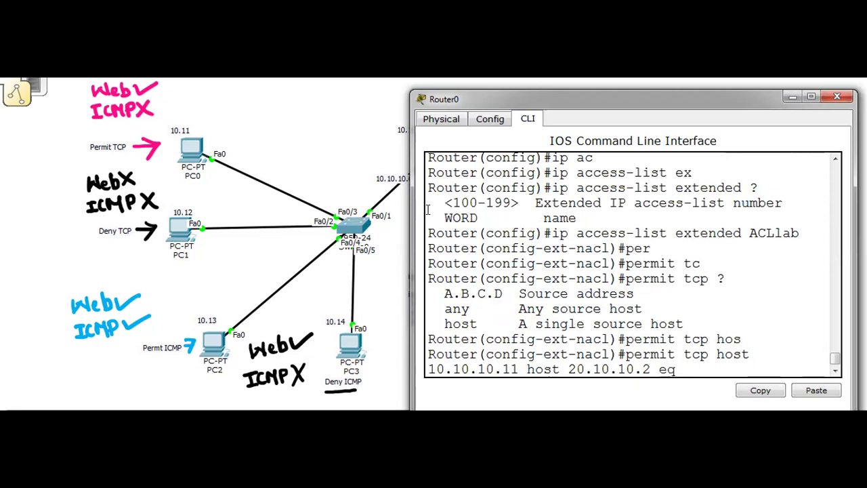
text( 80)
key(Return)
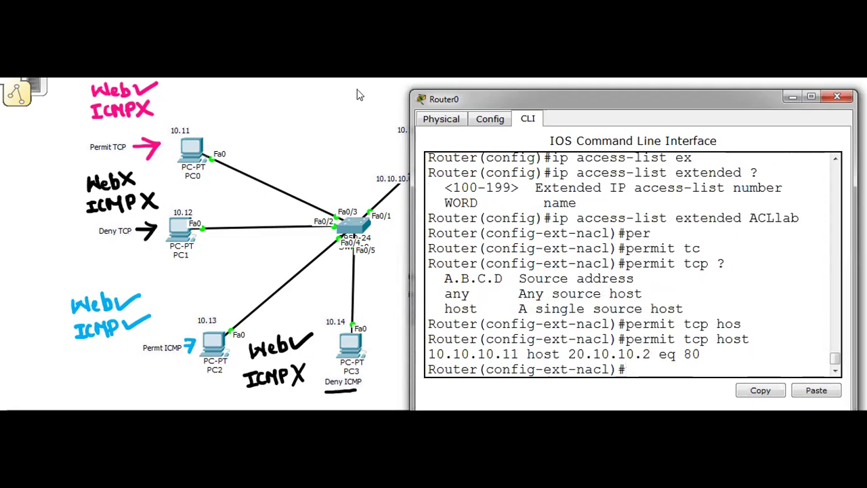
Leave the router's window to check Server0's address details, and briefly open and close PC1's window.
click(311, 132)
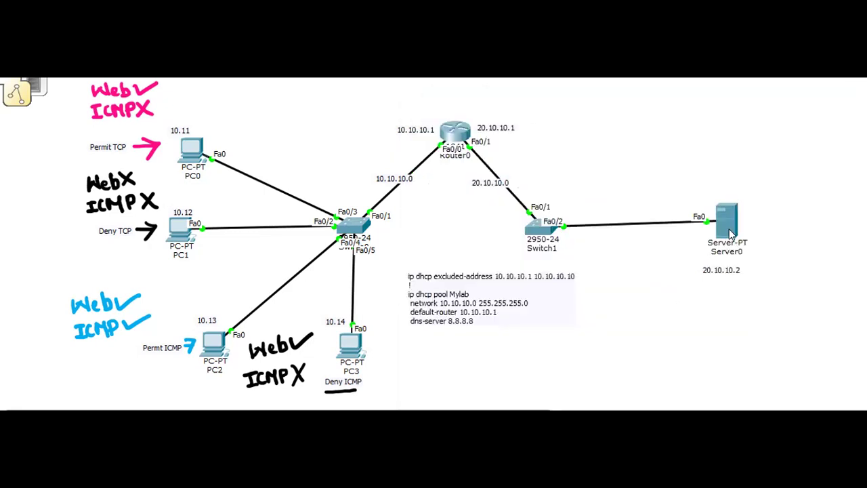
mouse_move(731, 233)
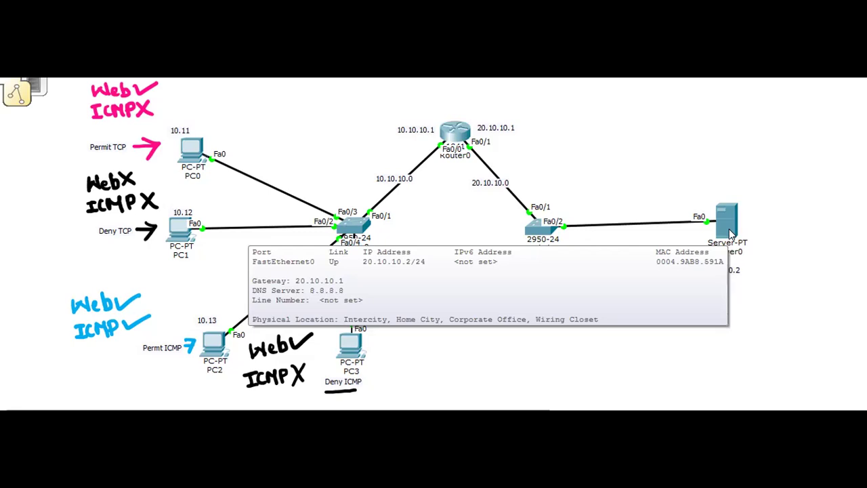
click(180, 231)
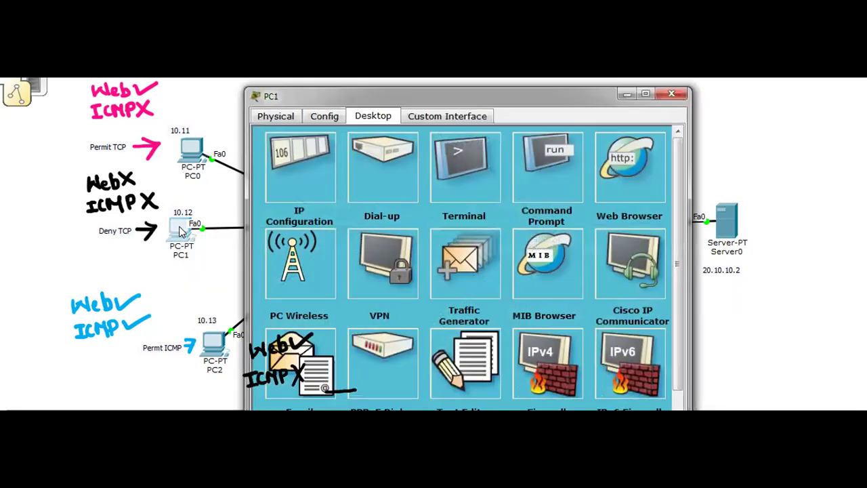
click(672, 94)
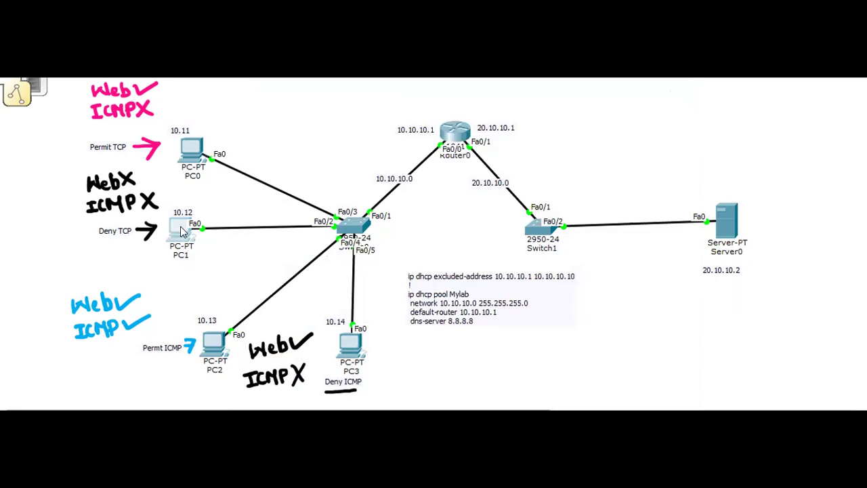
Return to Router0's command line and add a rule denying TCP from host 10.10.10.12 to host 20.10.10.2 on port 80.
click(464, 131)
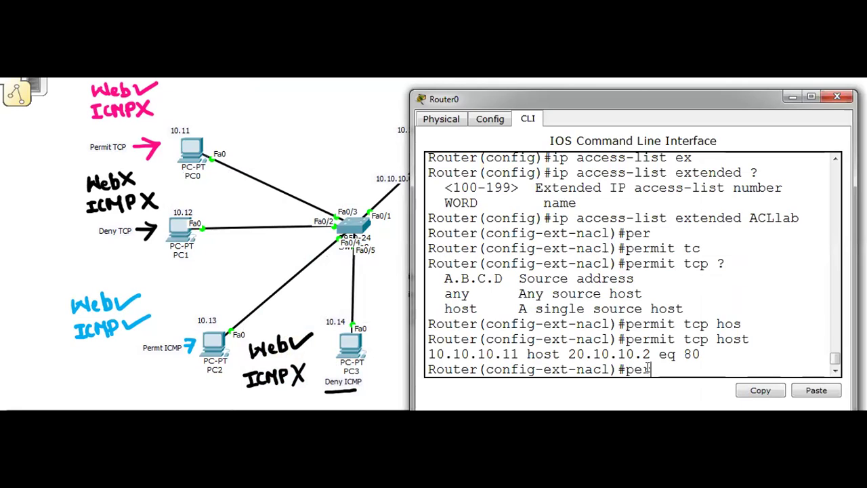
text(de)
key(Tab)
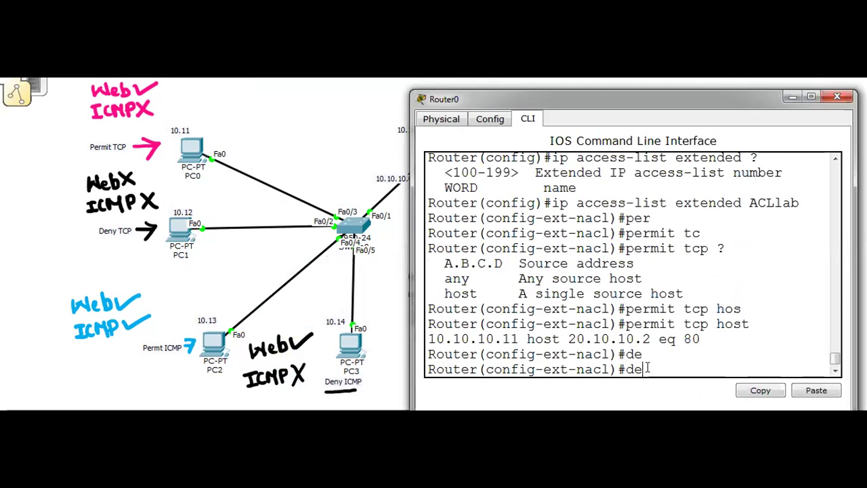
text(ny)
key(Tab)
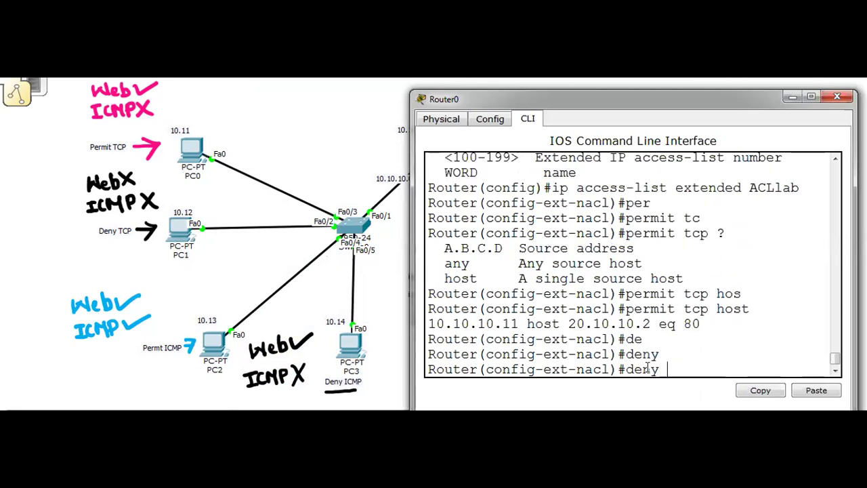
text(tc)
key(Tab)
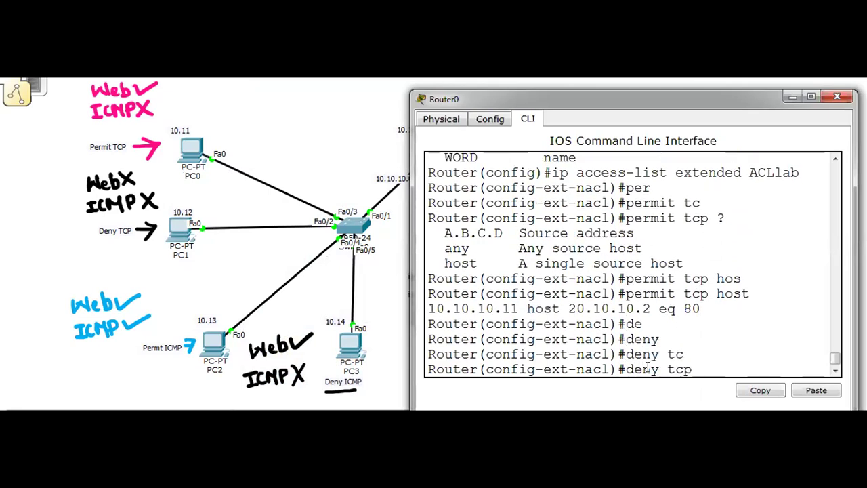
text(ho)
key(Tab)
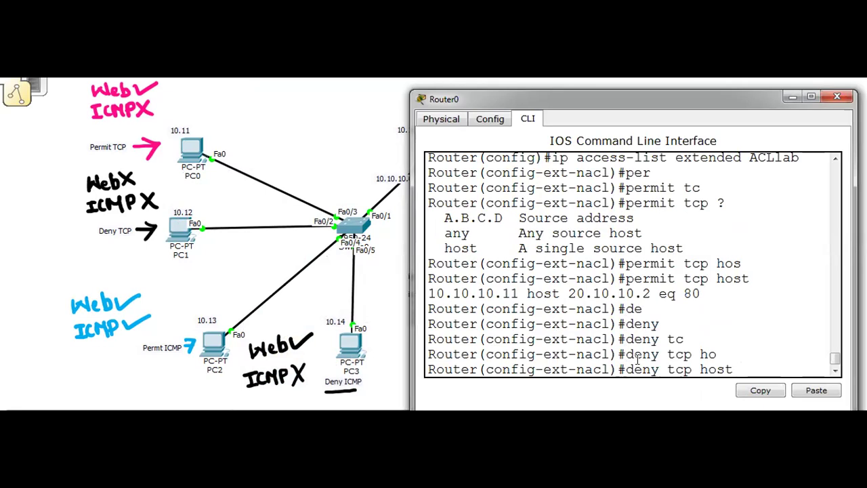
text(10.10.10.1)
text(2 )
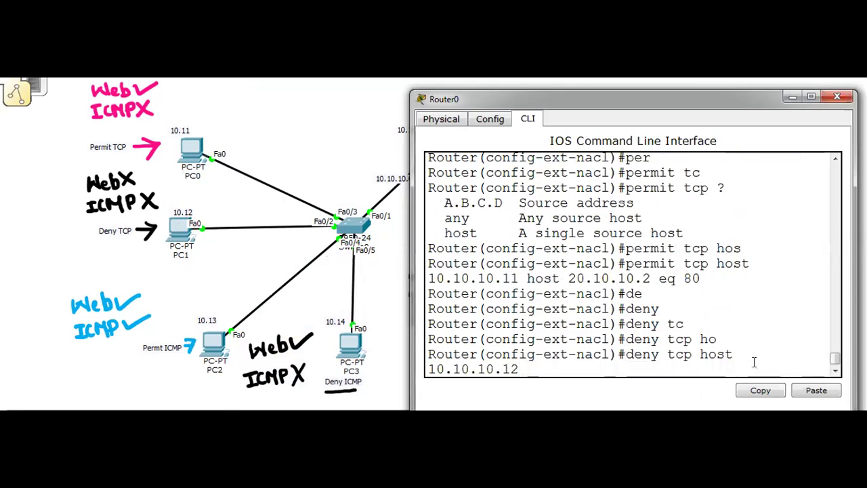
text(host)
text( 20.)
text(10.10)
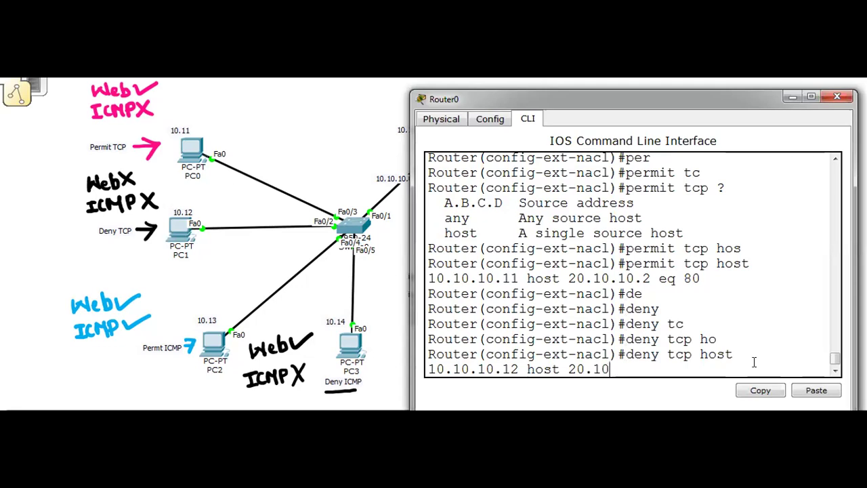
text(.2 eq 80)
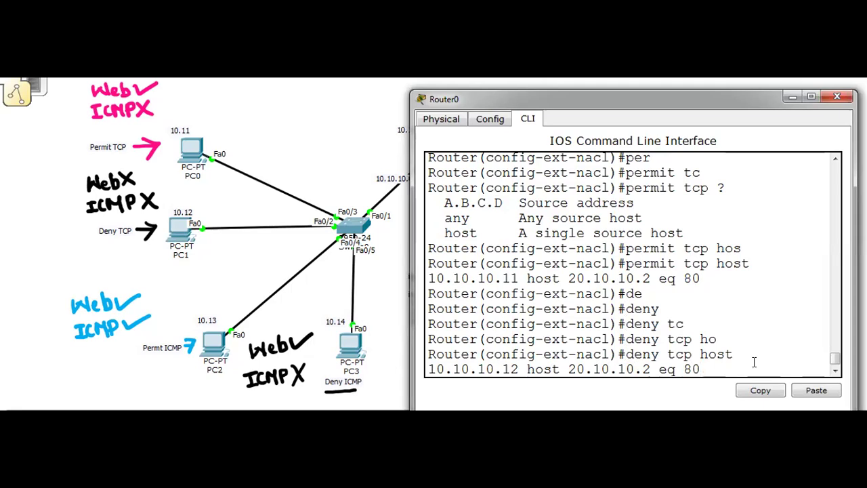
key(Return)
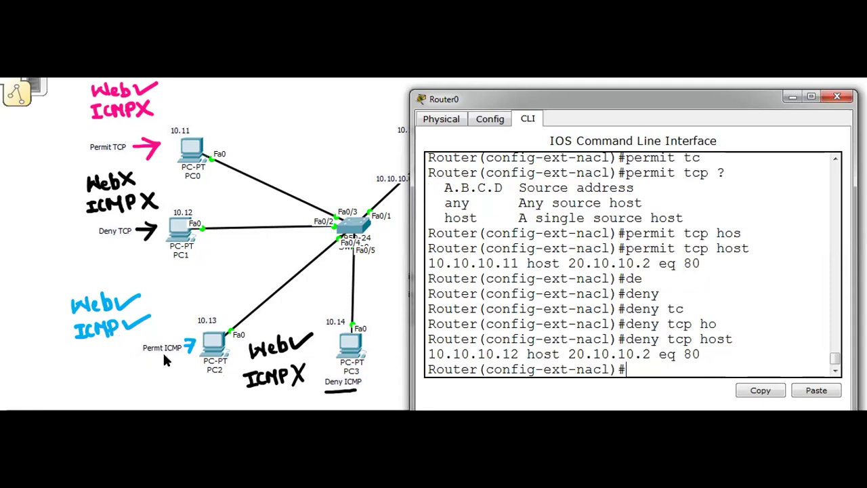
Add a rule permitting ICMP from host 10.10.10.13 to host 20.10.10.2.
text(per)
key(Tab)
text(ic)
key(Tab)
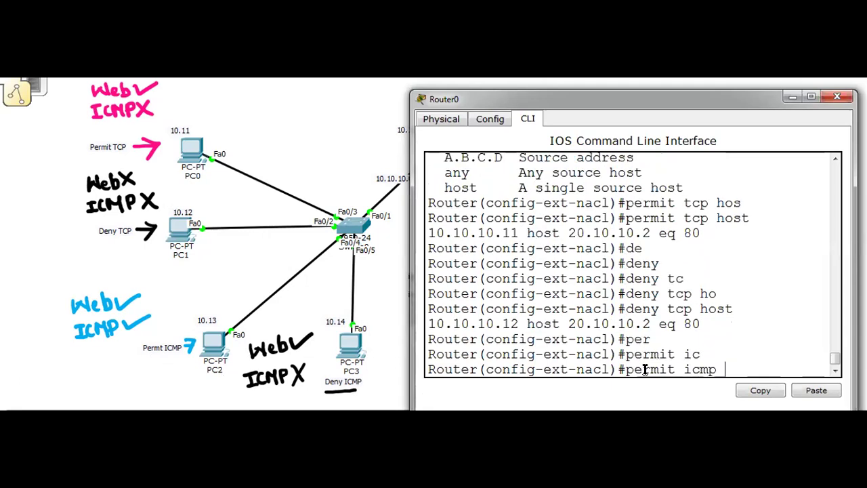
text(host 10.10.10.)
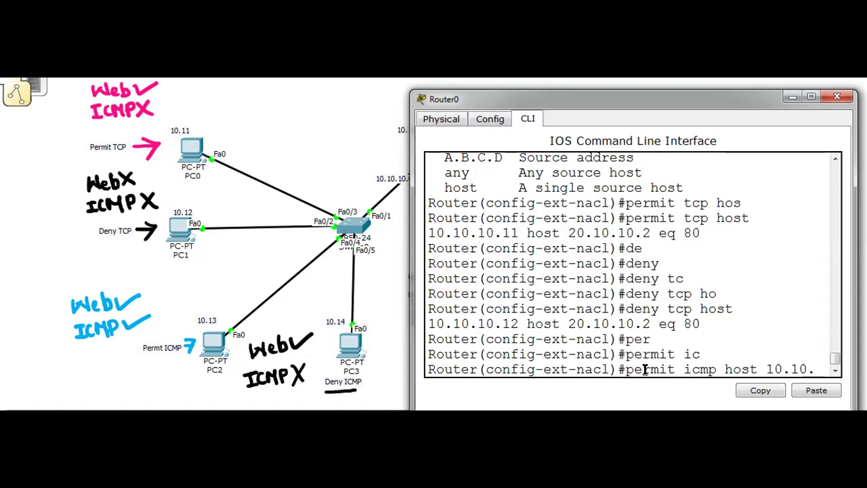
text(10.1)
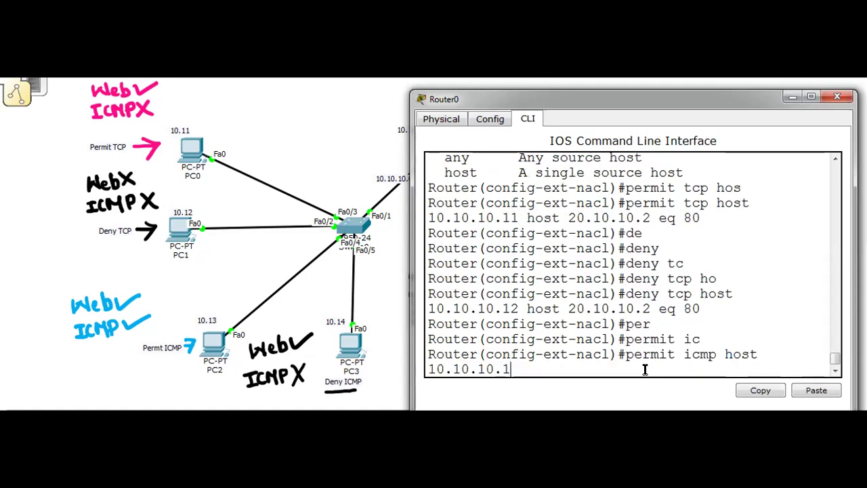
text(3 host 20,)
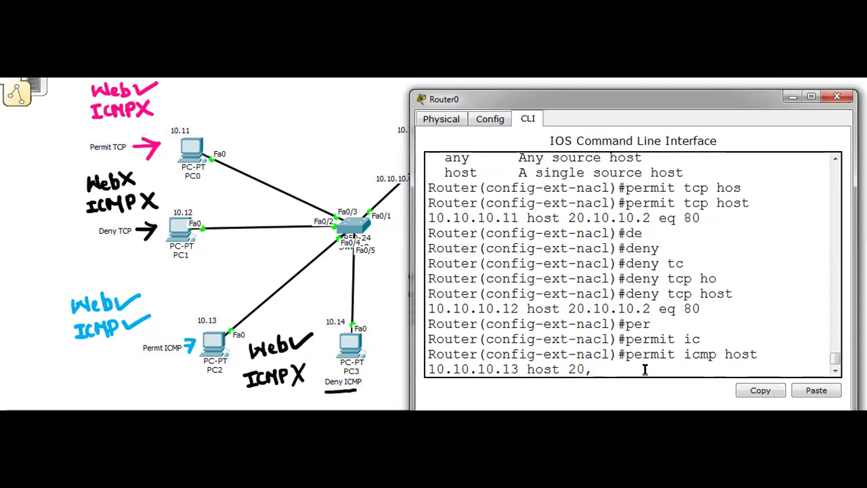
key(BackSpace)
text(.10.10)
key(Return)
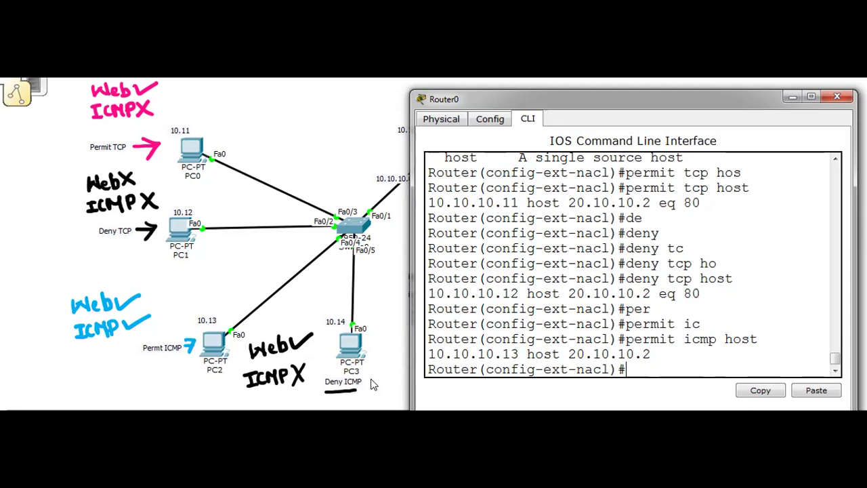
Try to add a rule denying ICMP with the source host entered as 10.10.1014 and the destination host as 20.10.10.2.
text(deny)
key(Tab)
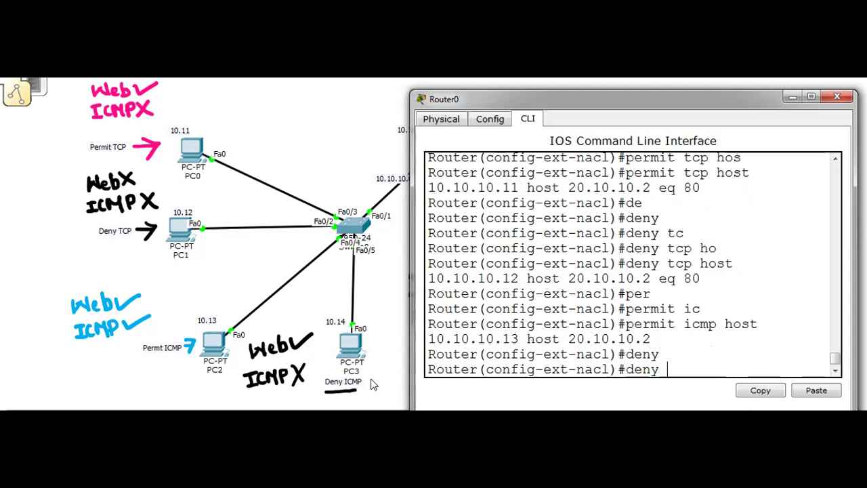
text(ic)
key(Tab)
text(hos)
key(Tab)
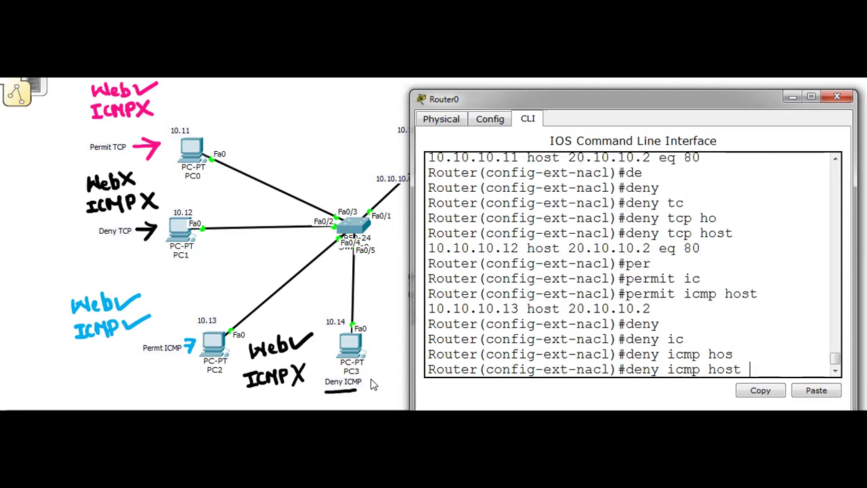
text(10.10.1014)
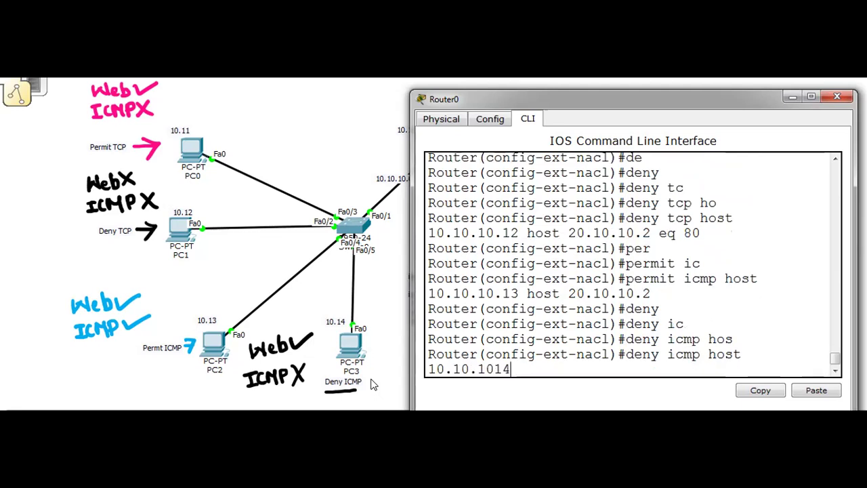
text( host)
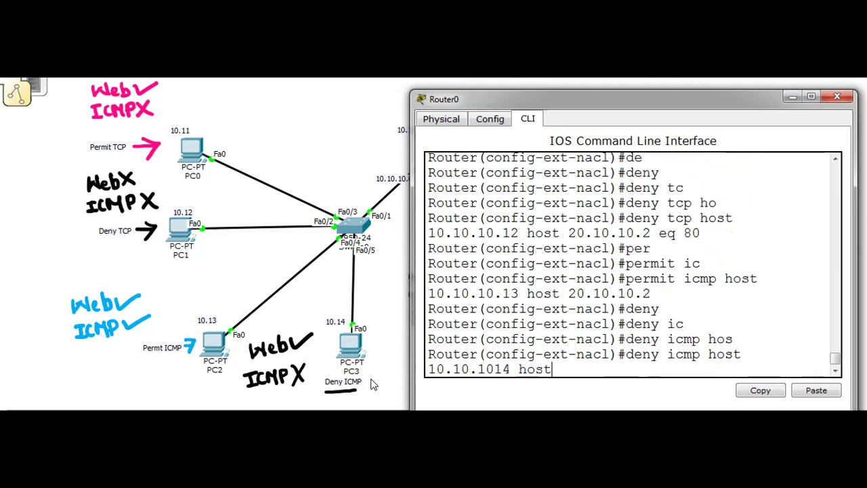
key(Tab)
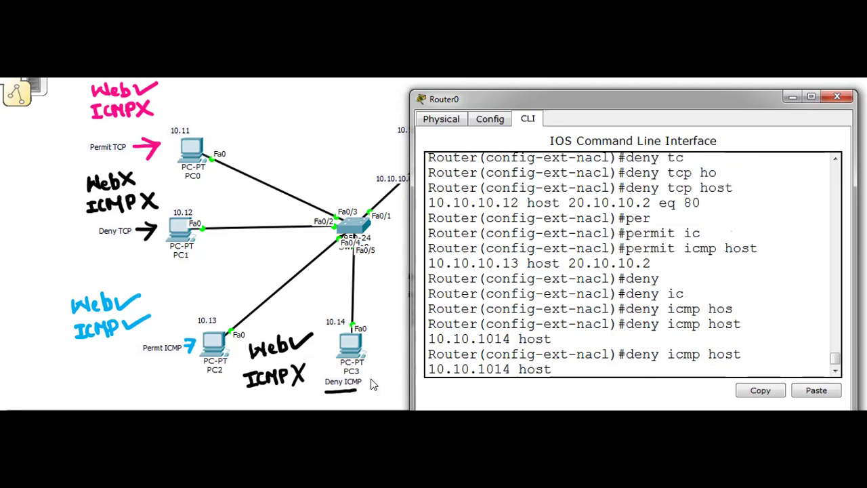
text(20.10.10.2)
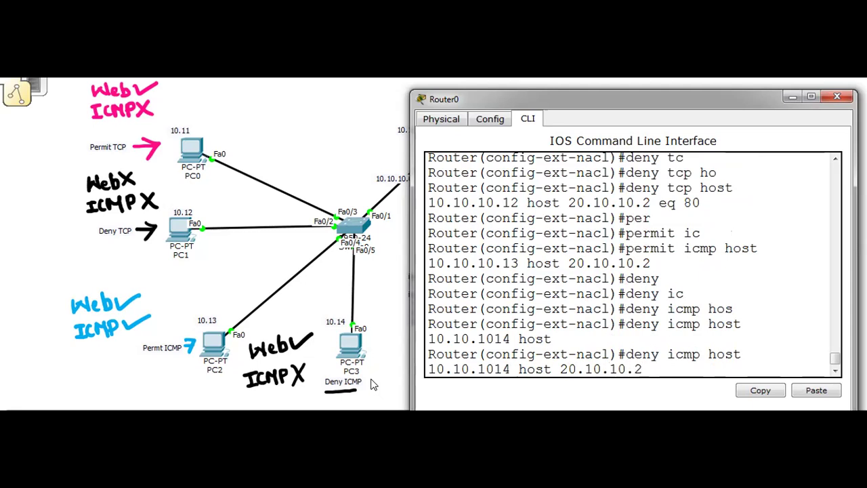
key(Return)
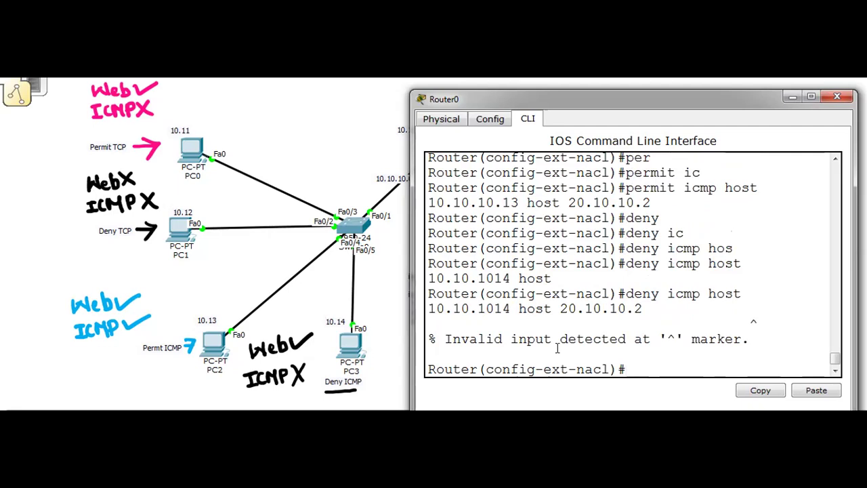
Copy the rejected ICMP deny command from the router's output and paste it at the current prompt.
drag(643, 310, 628, 294)
key(ctrl+c)
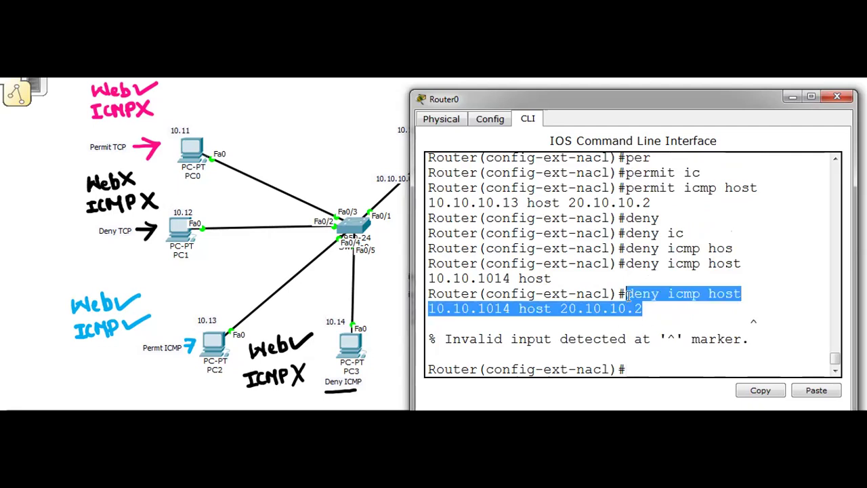
right_click(632, 306)
click(654, 312)
click(645, 366)
right_click(649, 366)
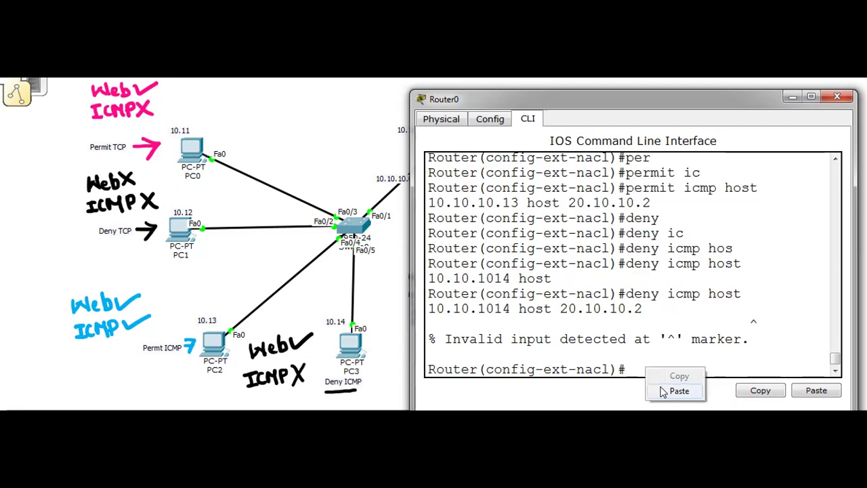
click(665, 391)
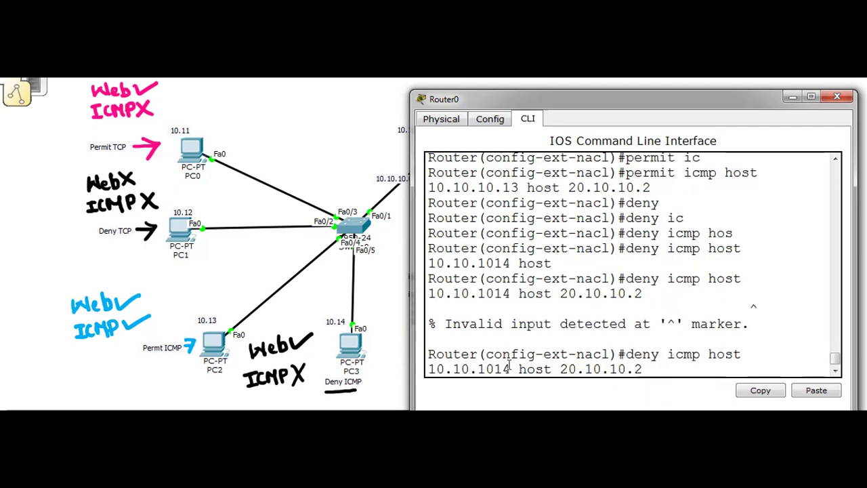
Correct the pasted command's source host to 10.10.10.14 and add the rule denying ICMP to host 20.10.10.2.
key(BackSpace)
key(BackSpace)
key(BackSpace)
key(BackSpace)
key(BackSpace)
key(BackSpace)
key(BackSpace)
key(BackSpace)
key(BackSpace)
key(BackSpace)
key(BackSpace)
key(BackSpace)
key(BackSpace)
key(BackSpace)
key(BackSpace)
key(BackSpace)
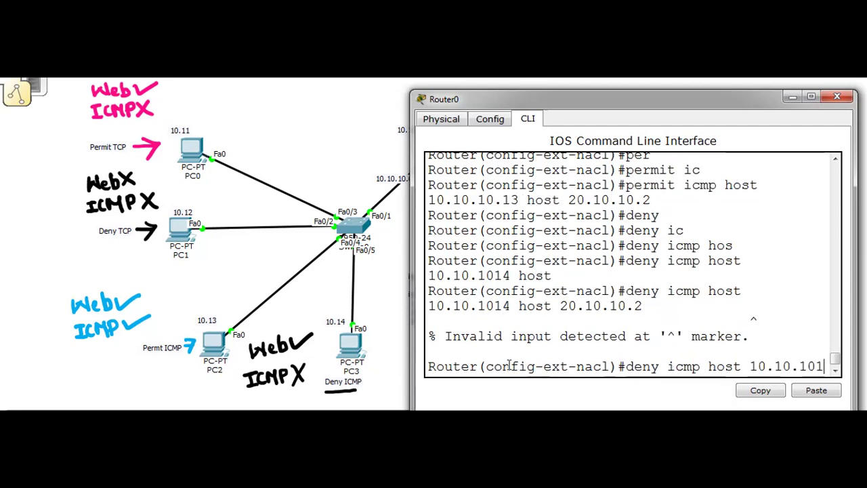
key(BackSpace)
key(BackSpace)
text(0)
text(.14 ho)
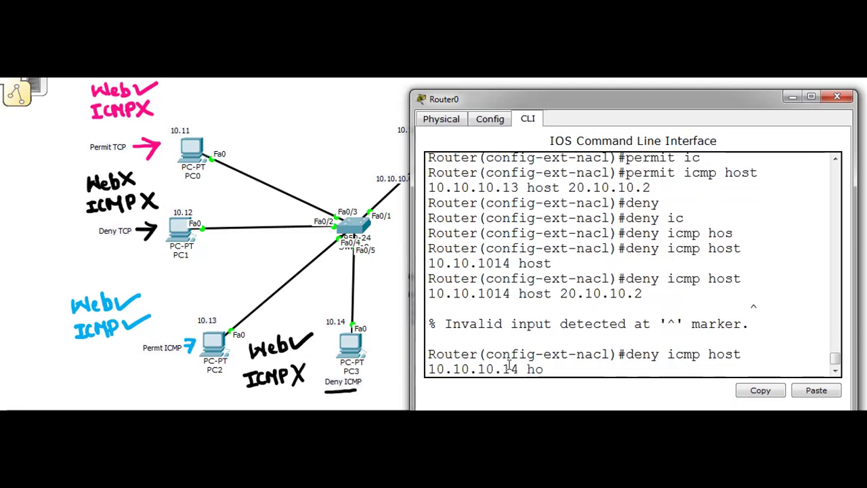
text(st 20.10.10.2)
key(Return)
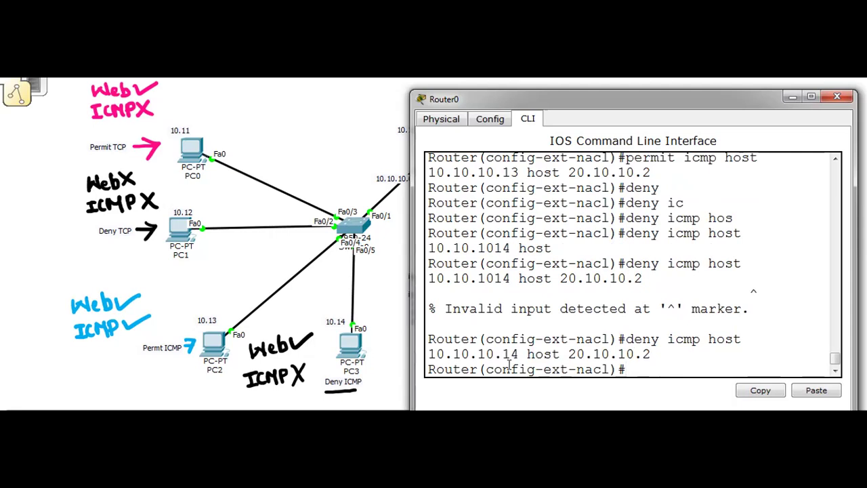
Add a rule permitting TCP from any source to any destination.
text(per)
key(Tab)
text(t)
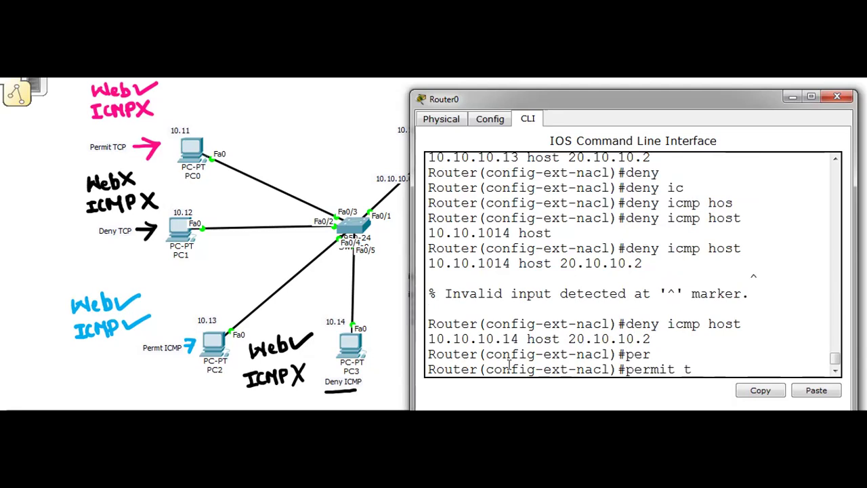
key(Tab)
text(an)
key(Tab)
text(any)
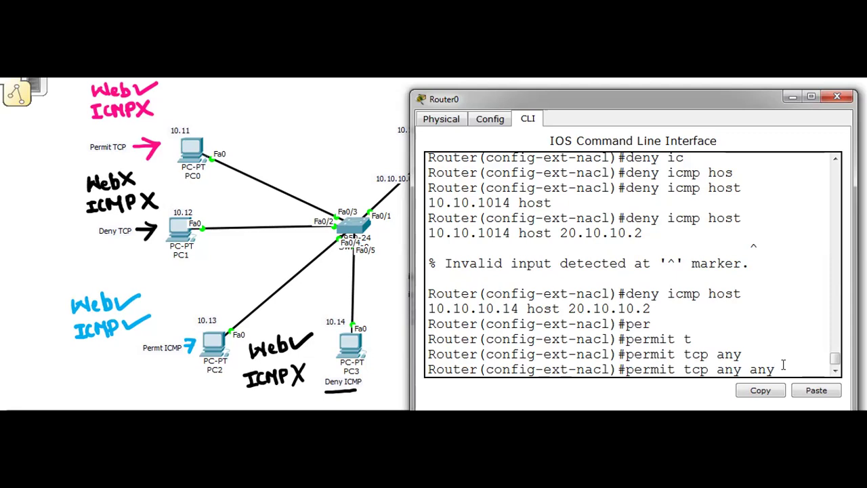
key(Return)
Exit the access list configuration and return the router to privileged EXEC mode.
text(exit)
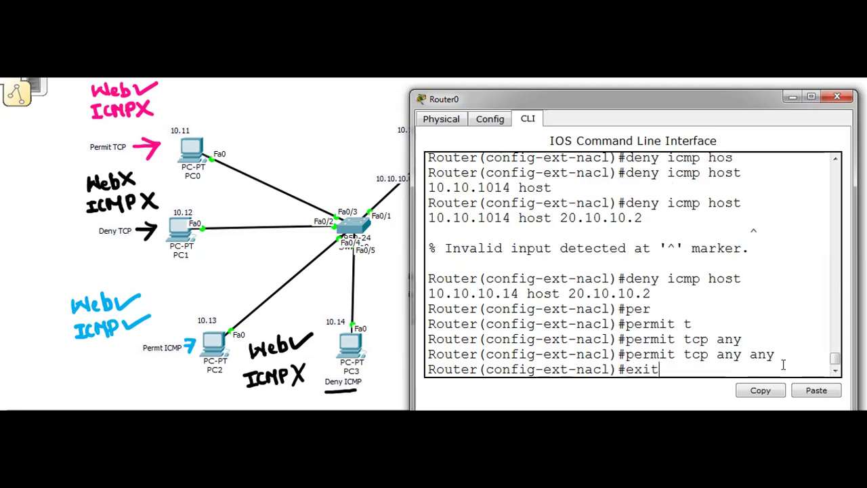
key(Return)
key(Return)
key(ctrl+z)
key(ctrl+z)
key(ctrl+z)
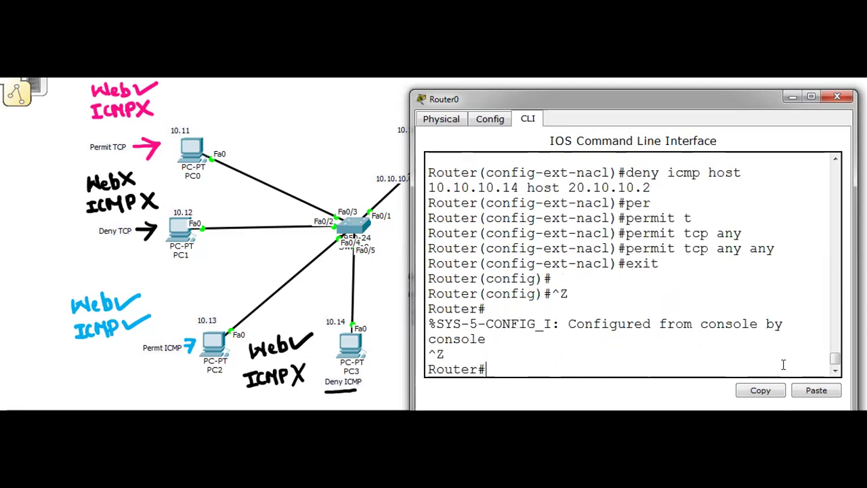
Display the router's access lists and select the whole ACLlab listing together with its show command.
text(sh a)
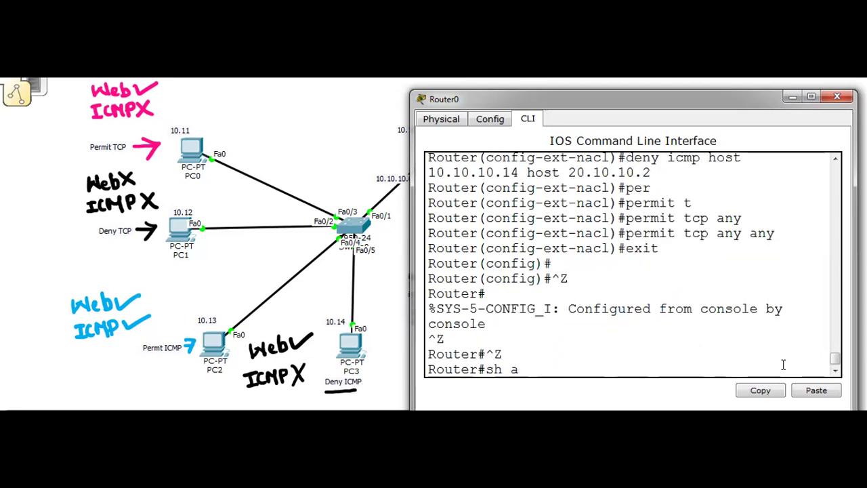
text(c)
key(Tab)
key(Return)
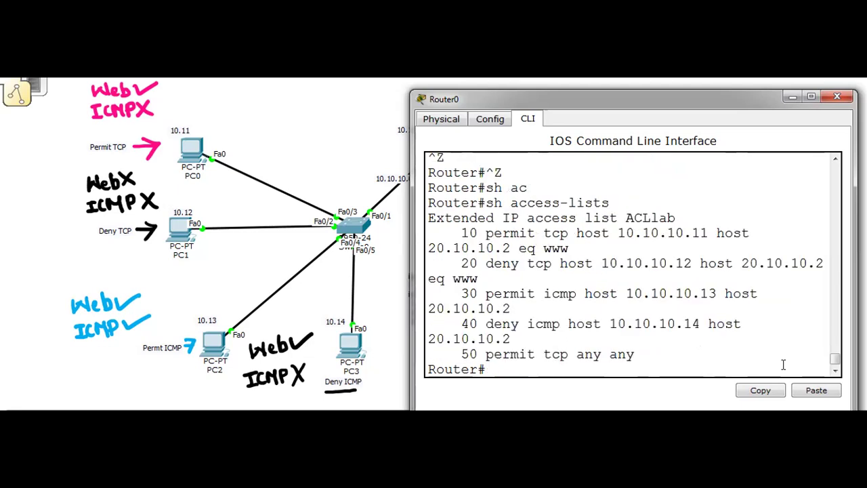
drag(634, 354, 423, 205)
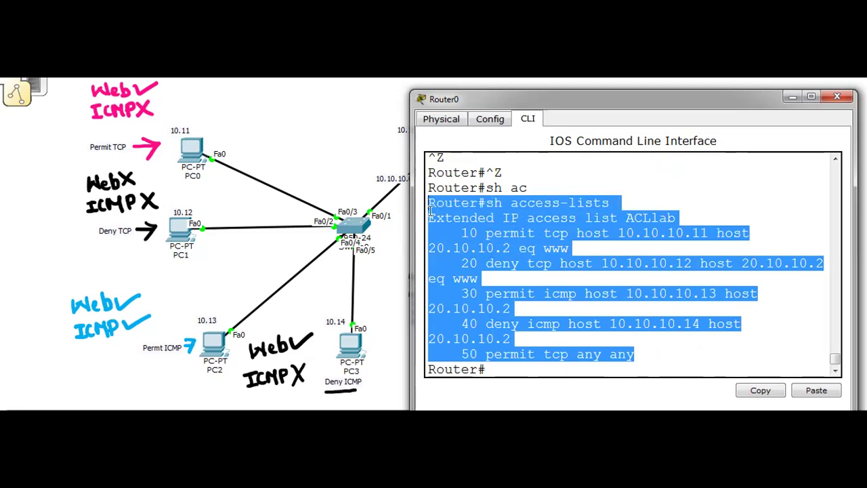
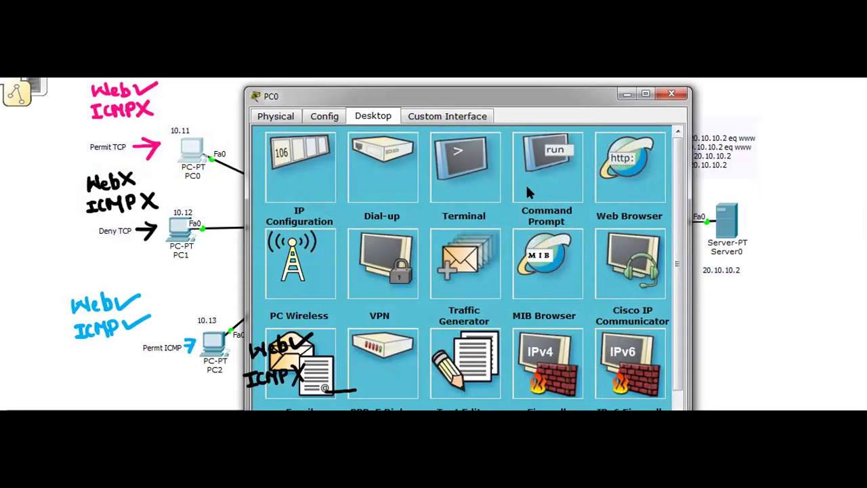
Ping the server at 20.10.10.2 from PC0's Command Prompt and close PC0's window.
click(536, 184)
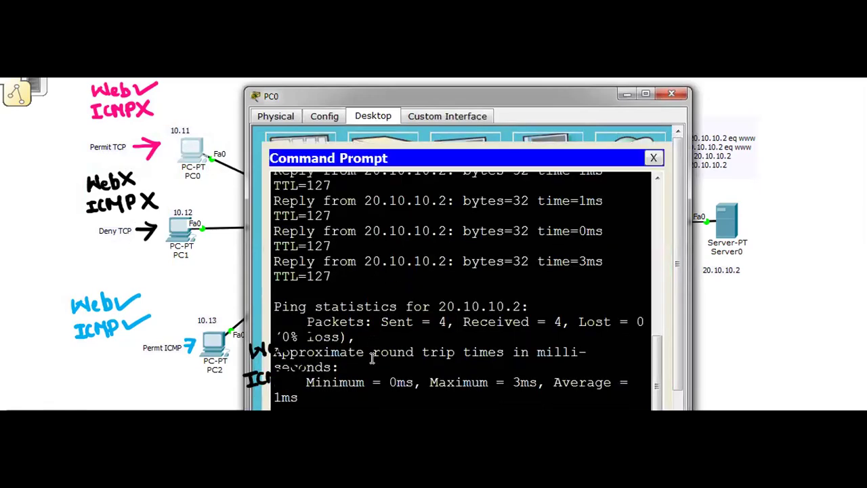
key(Return)
key(Return)
key(Return)
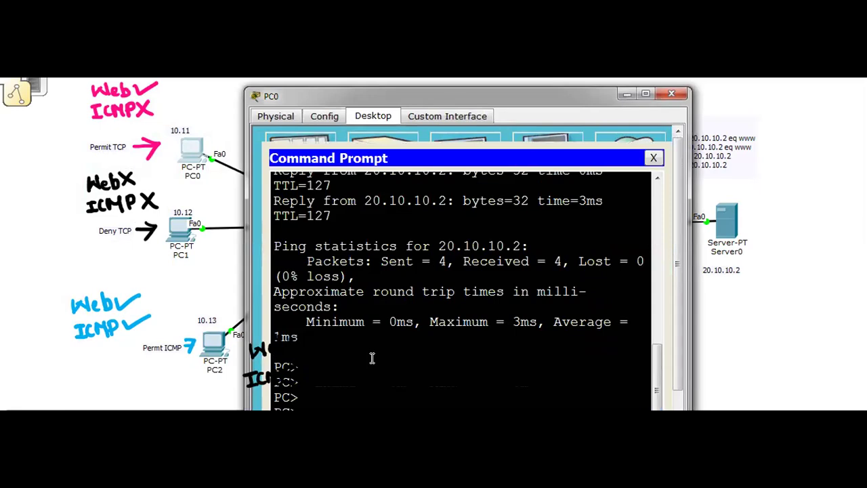
text(ping 20.10.10.2)
key(Return)
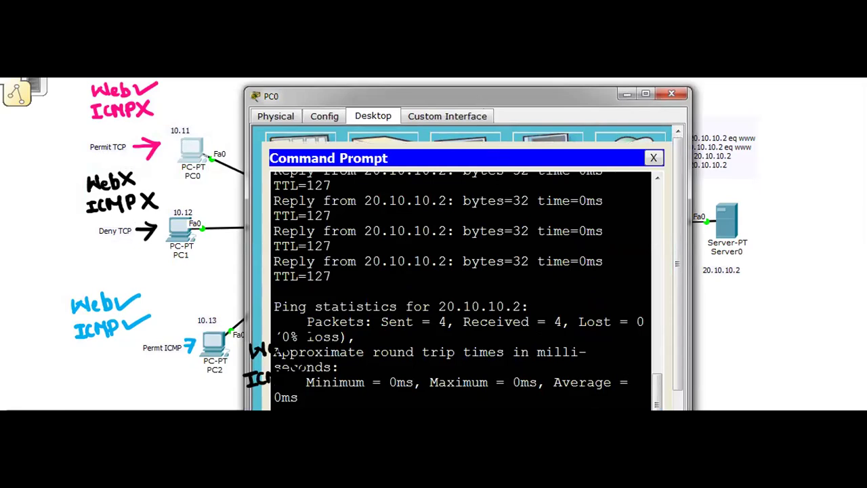
key(alt+F4)
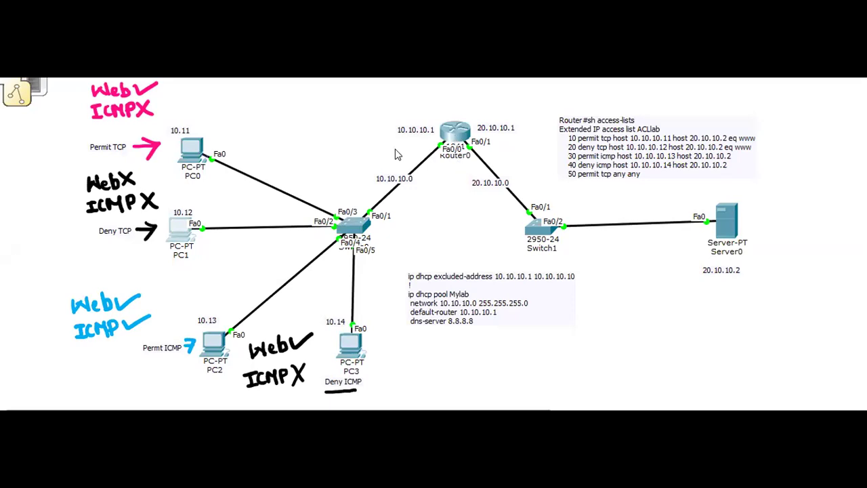
Review PC0's ping output again, and check the ACLlab listing on Router0.
click(190, 152)
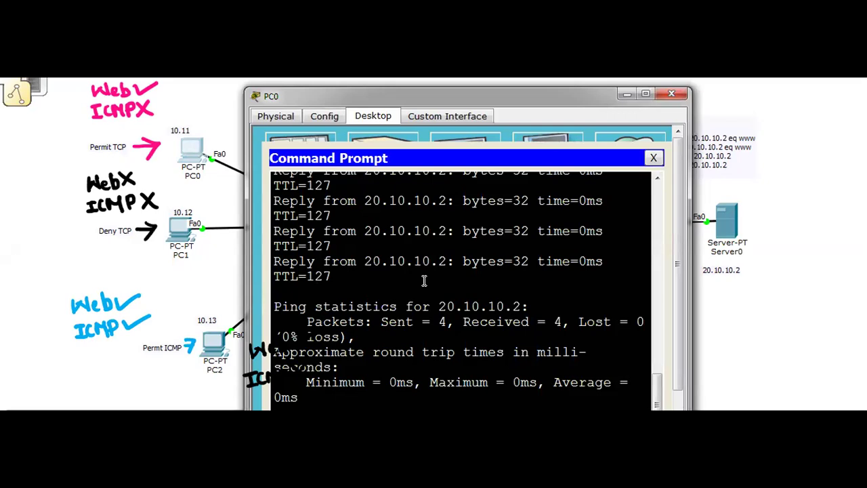
click(671, 94)
click(456, 129)
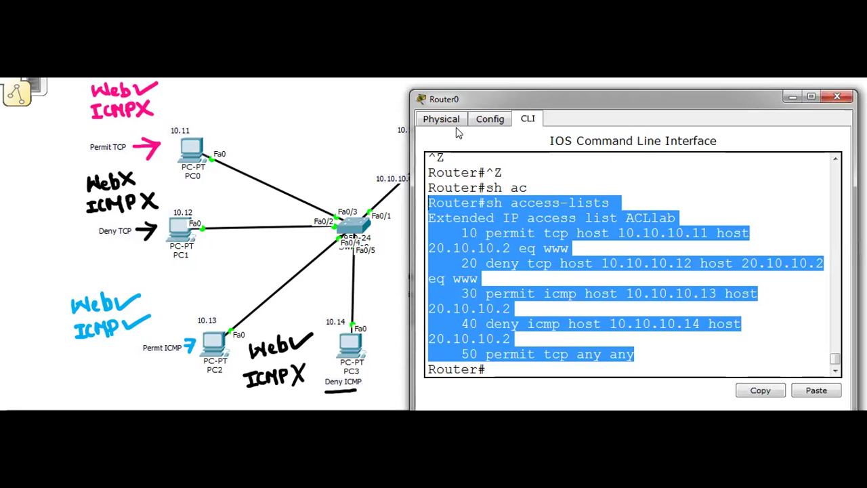
click(306, 120)
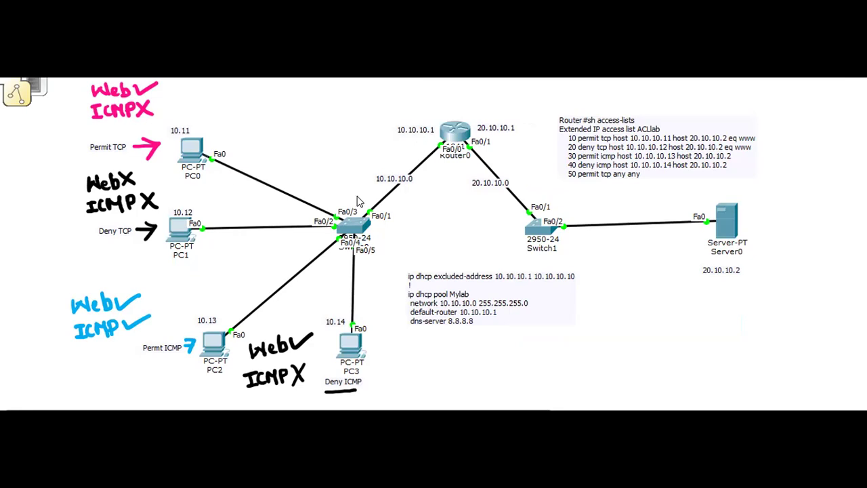
Reopen Router0's command line and enter interface configuration for fastEthernet 0/0, the port facing the 10.10.10.0 network.
click(453, 134)
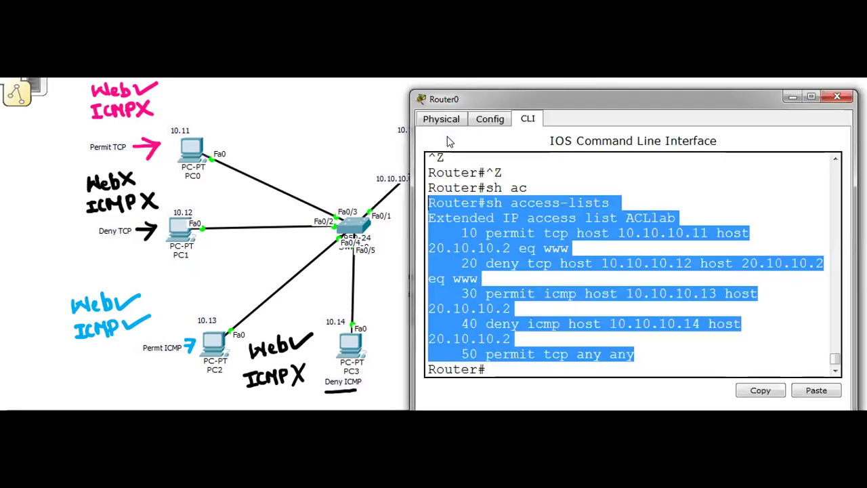
click(490, 367)
text(conf)
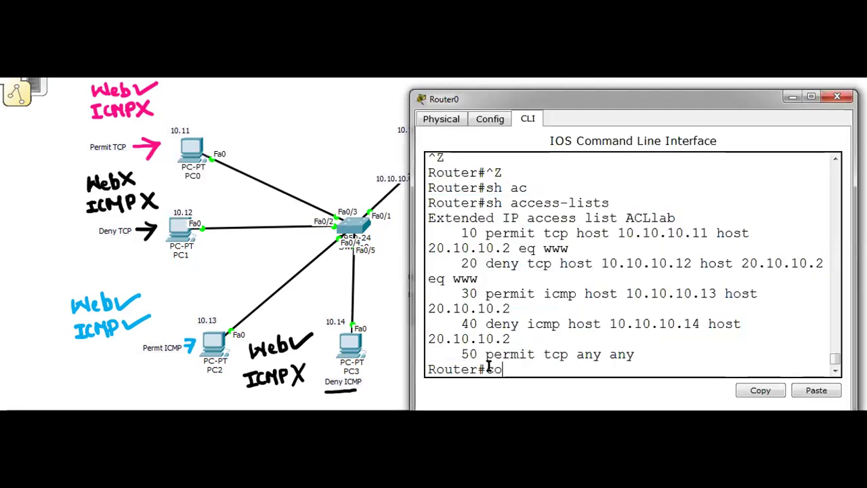
key(Return)
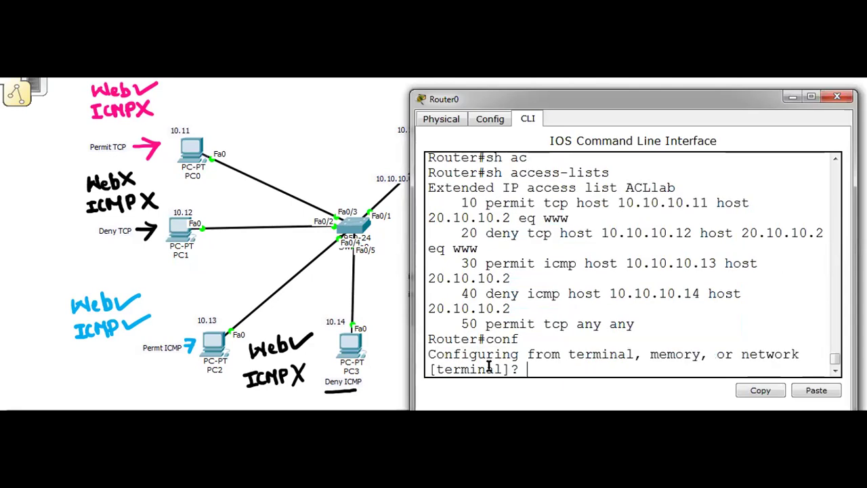
key(Return)
text(int)
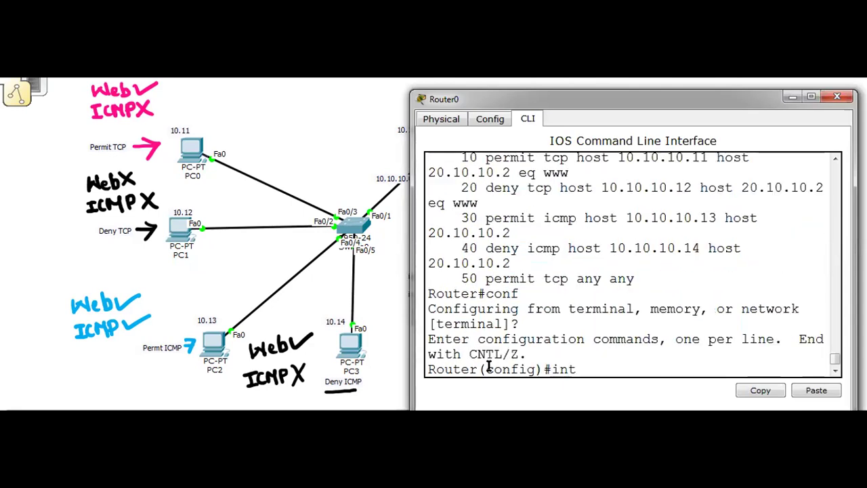
key(Tab)
text(fa)
key(Tab)
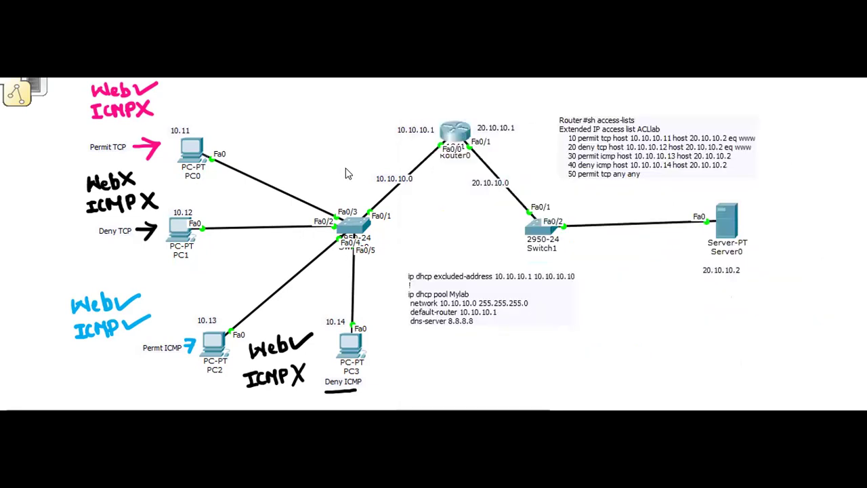
click(455, 133)
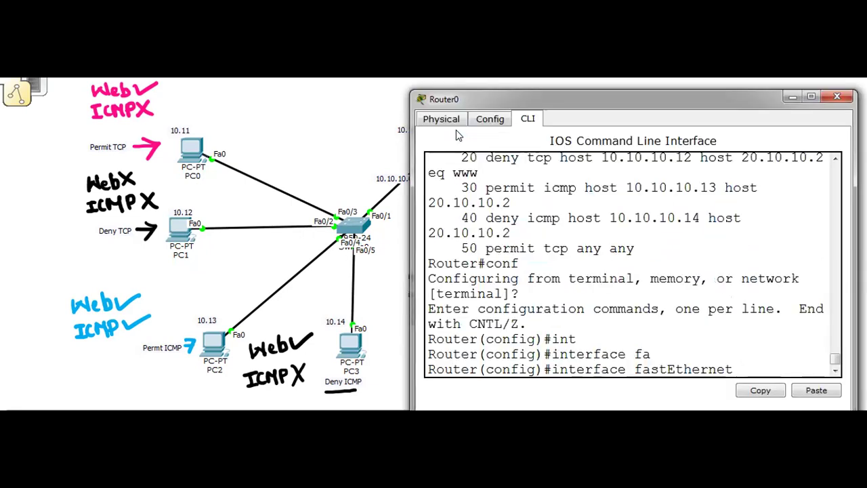
text(0/0)
key(Return)
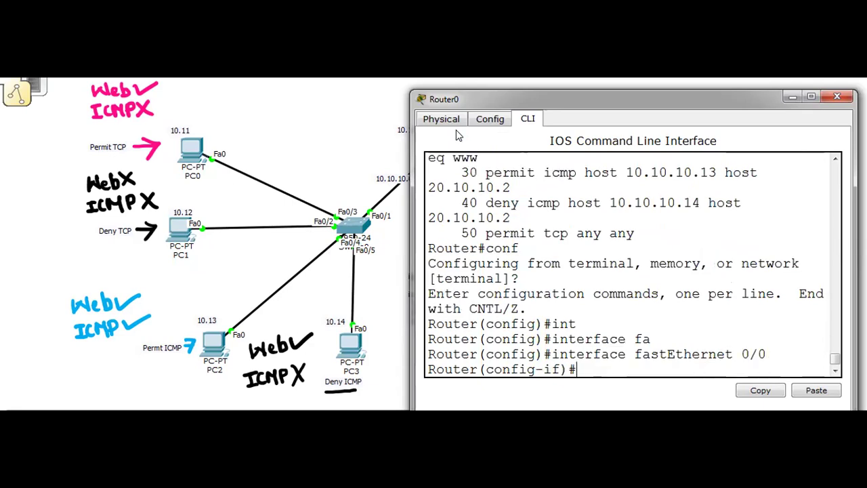
Apply access list ACLlab to the interface in the inbound direction with ip access-group.
text(ip ac)
key(Tab)
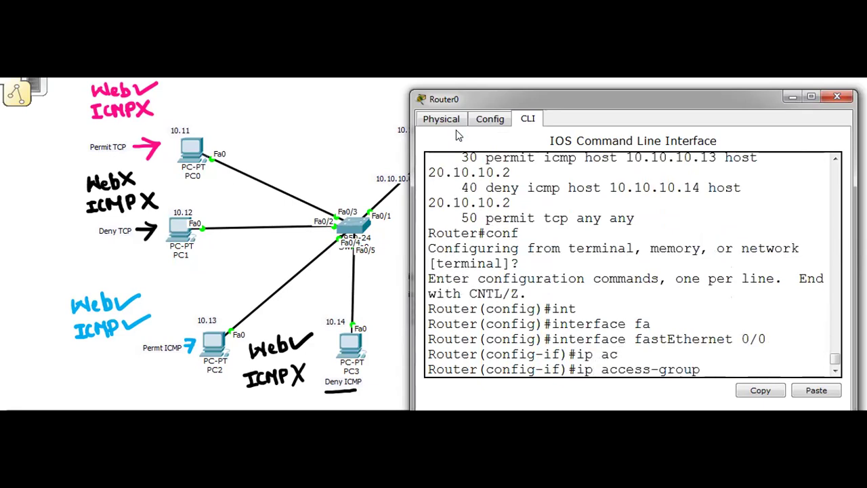
text(ACL)
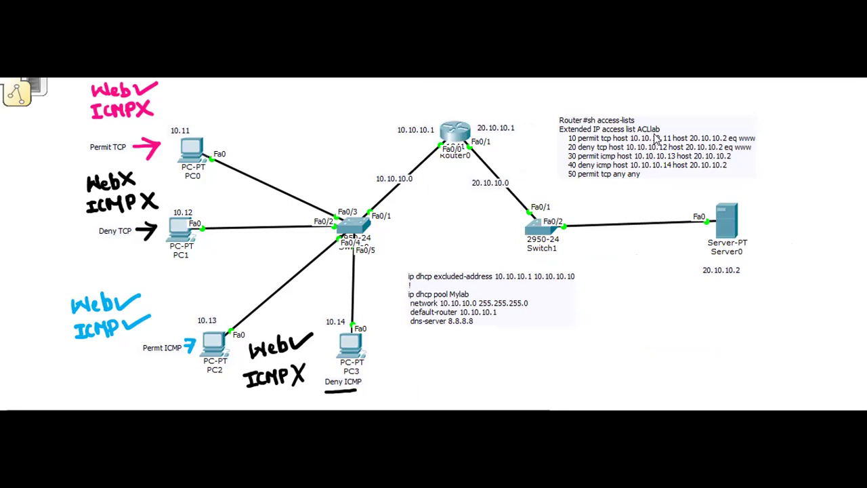
click(461, 138)
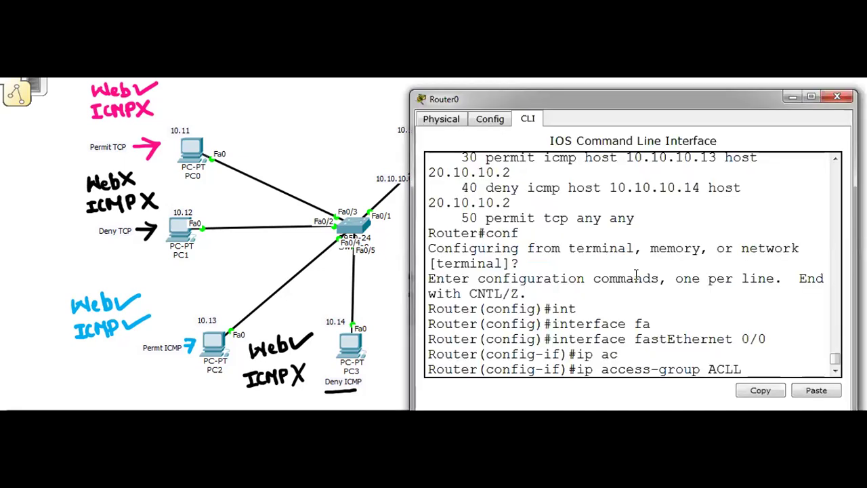
text(lab in)
key(Return)
Exit interface configuration to privileged EXEC mode and return to the network topology.
text(exit)
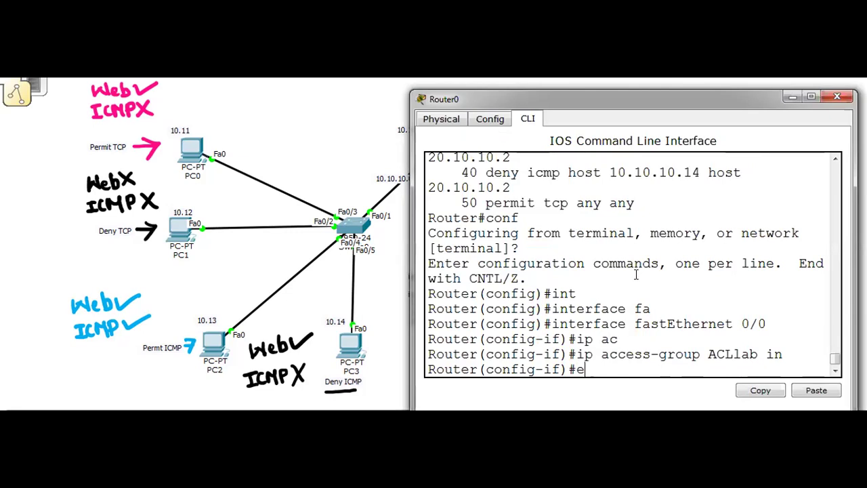
key(Return)
key(ctrl+z)
key(ctrl+z)
key(ctrl+z)
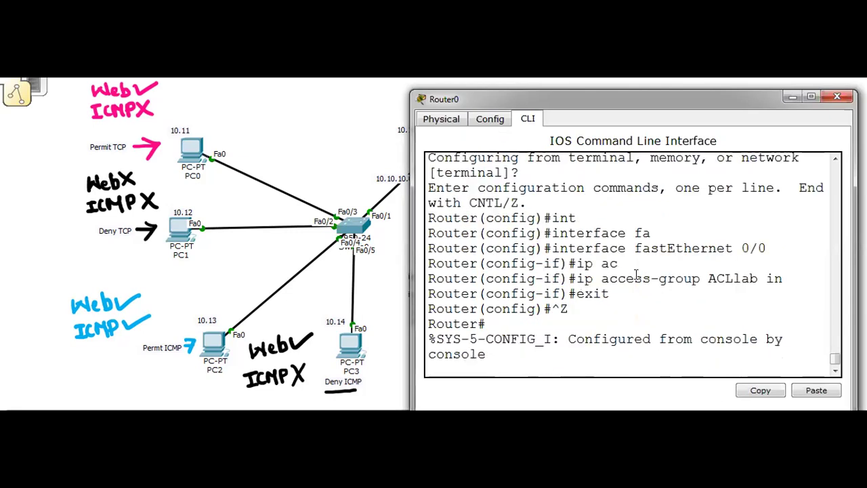
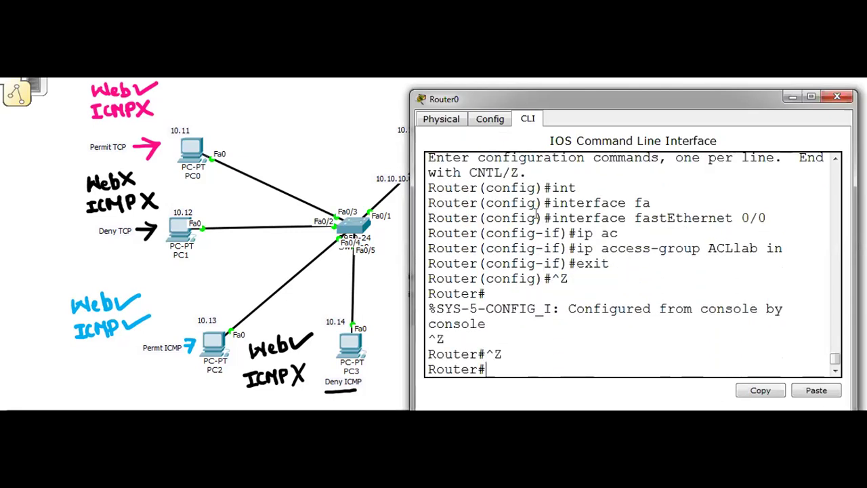
click(318, 153)
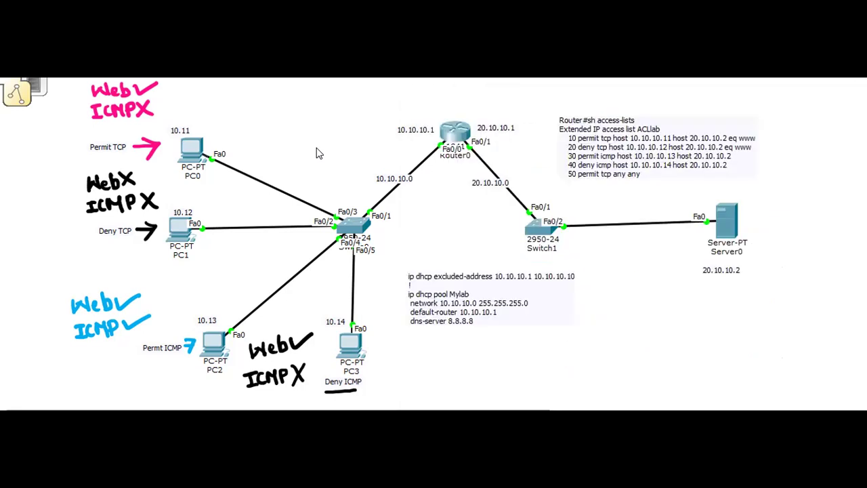
Test PC0's web access by loading 20.10.10.2 in its web browser, and close PC0's window.
click(191, 153)
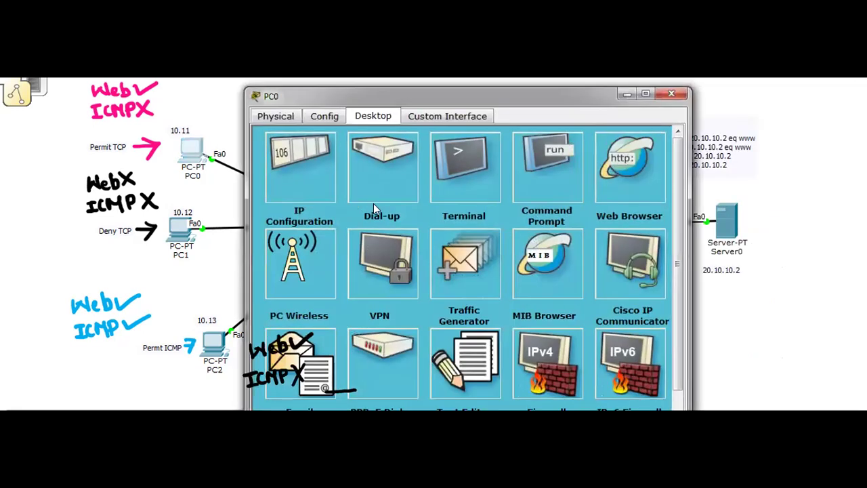
click(621, 172)
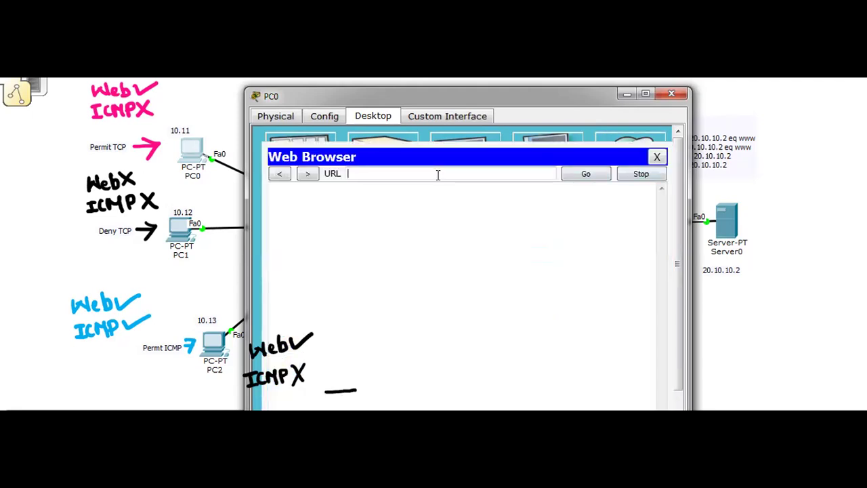
text(20.10.10.2)
key(Return)
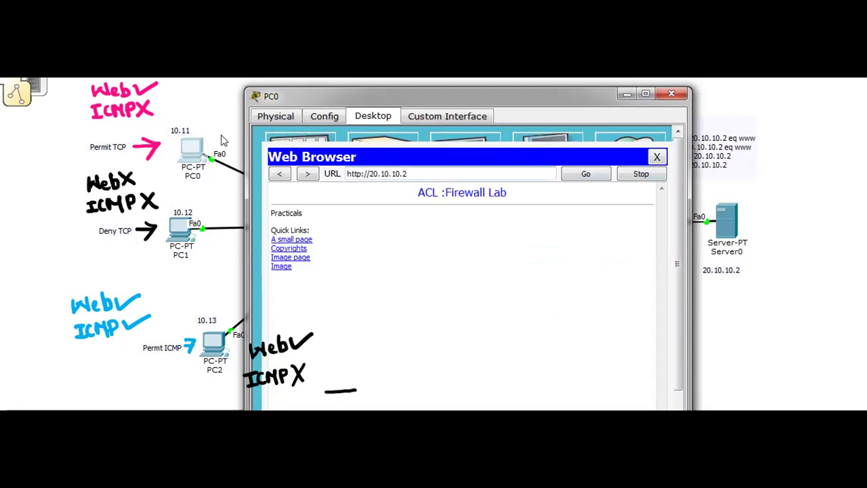
click(679, 93)
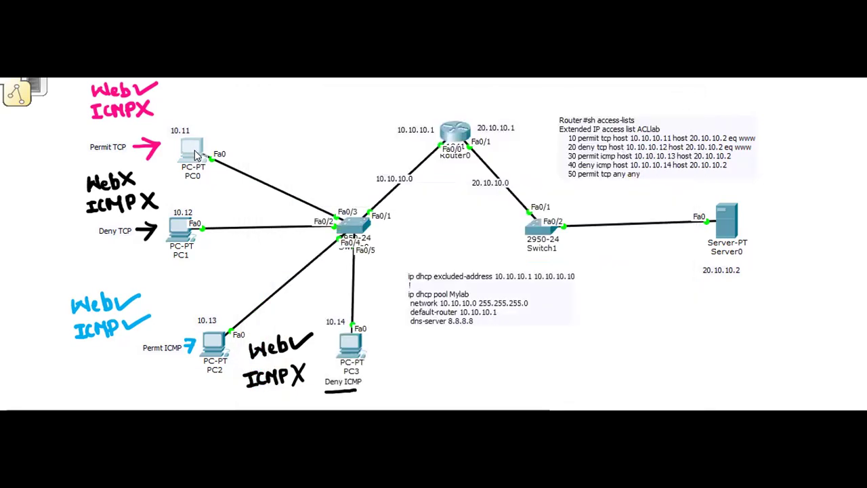
Test PC0's ICMP access by pinging 20.10.10.2 from its command prompt, and return to the topology.
click(193, 150)
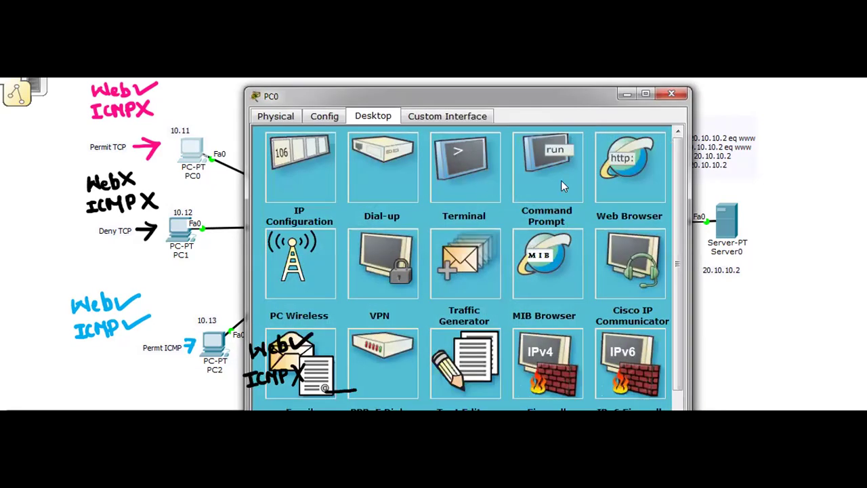
click(563, 181)
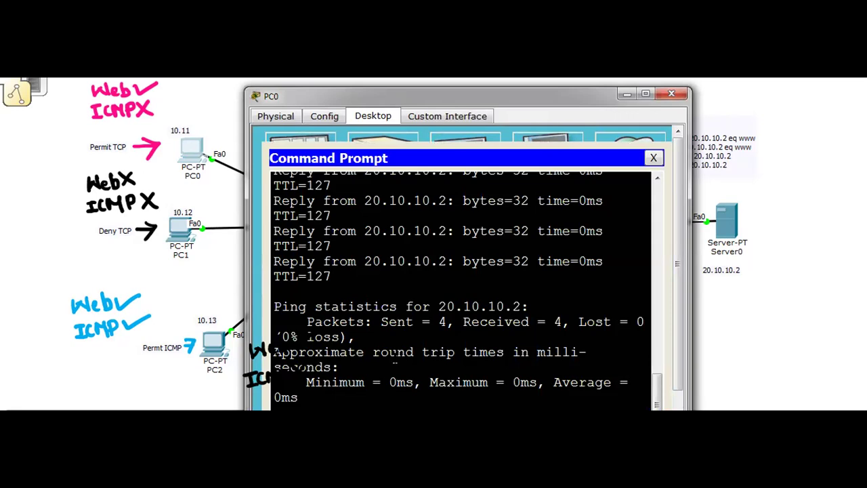
key(Return)
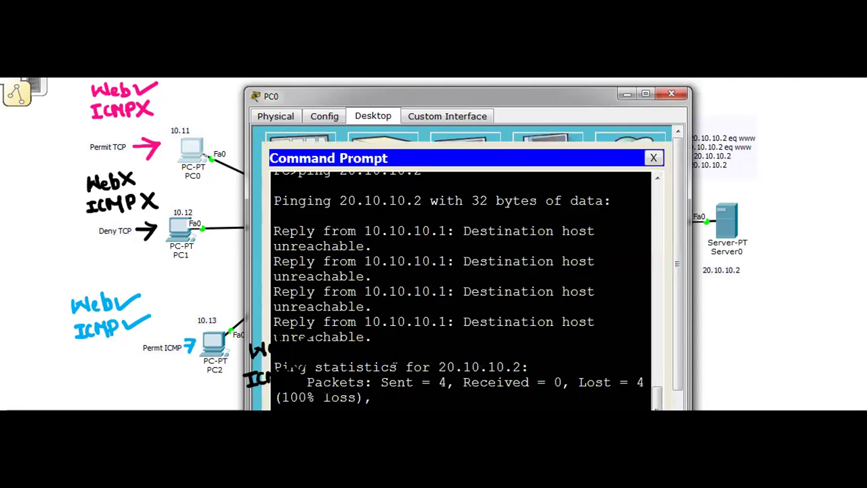
click(672, 93)
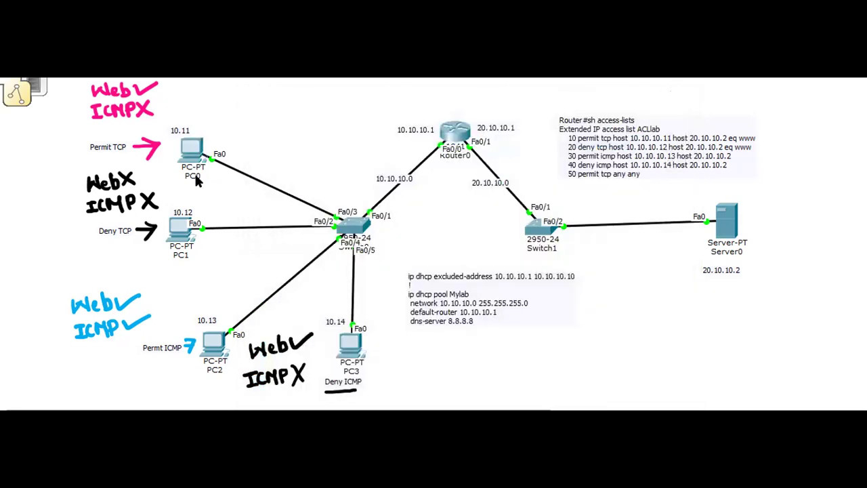
Test PC1's web access by requesting 20.10.10.2 in its web browser, and close PC1's window.
mouse_move(180, 244)
click(180, 234)
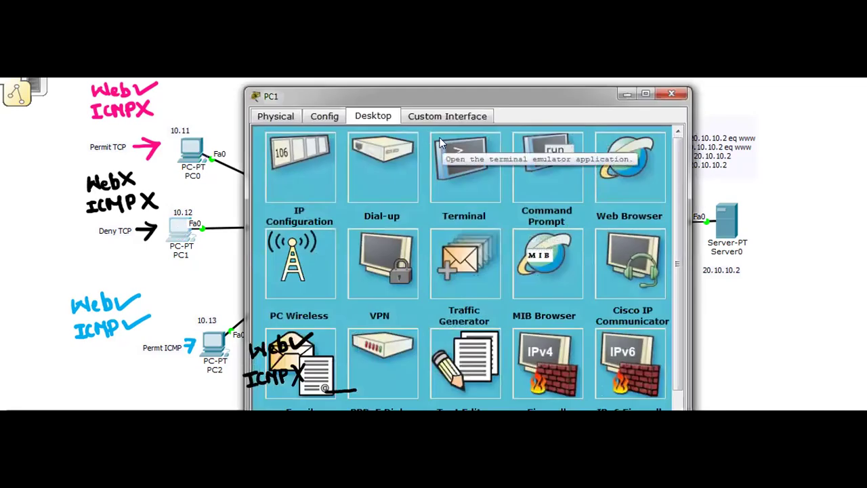
click(619, 181)
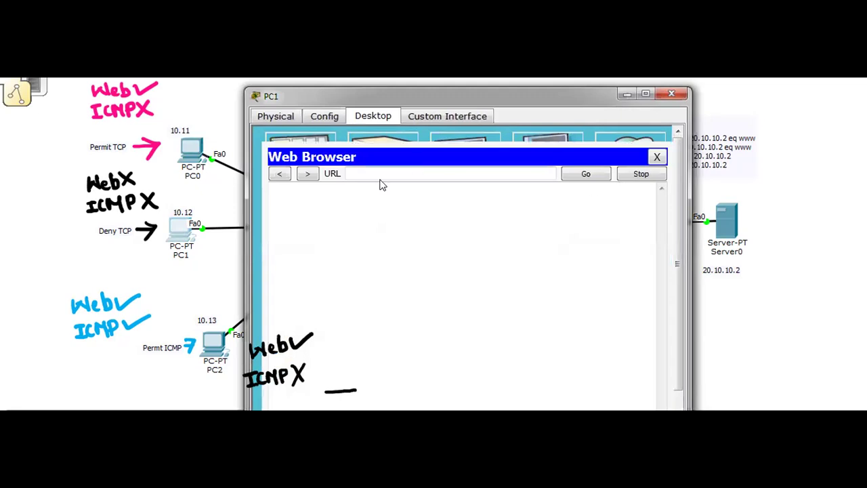
click(358, 173)
text(20.10.10.)
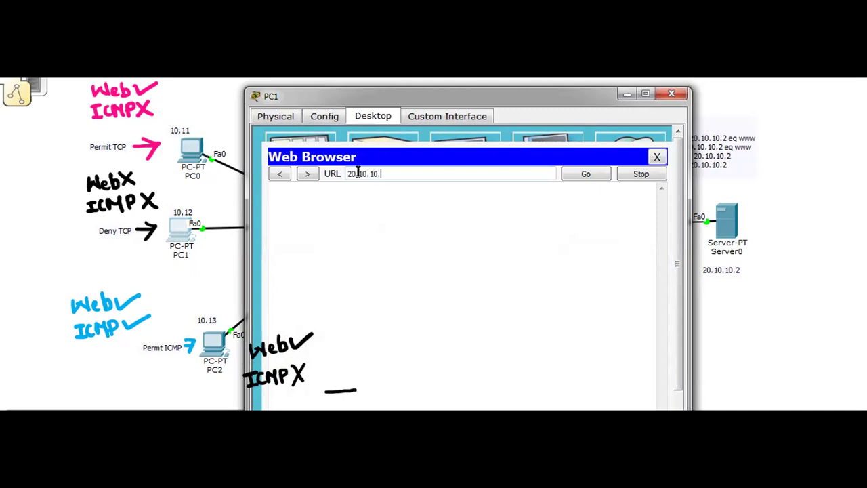
text(2)
key(Return)
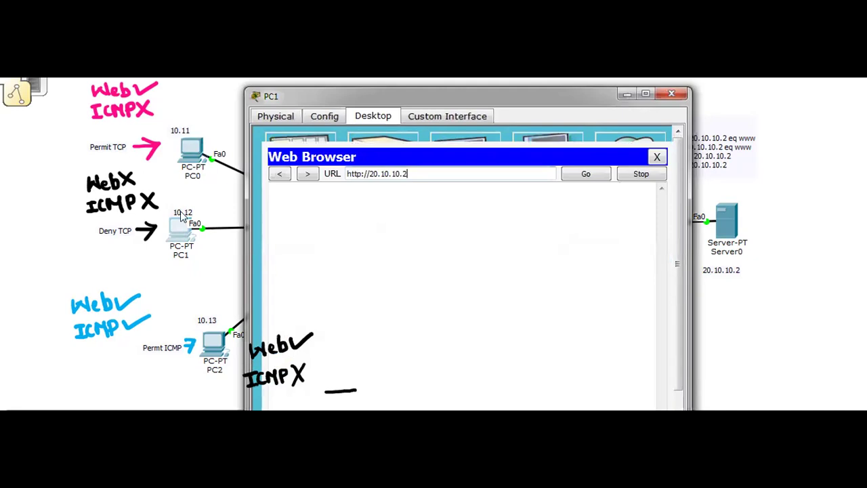
click(671, 94)
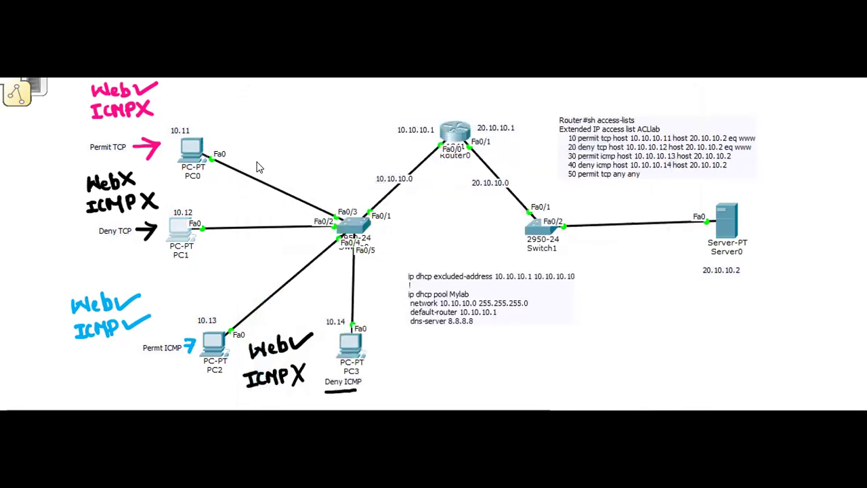
Ping 20.10.10.2 from PC1's command prompt, review the ping output, and return to the topology.
click(182, 227)
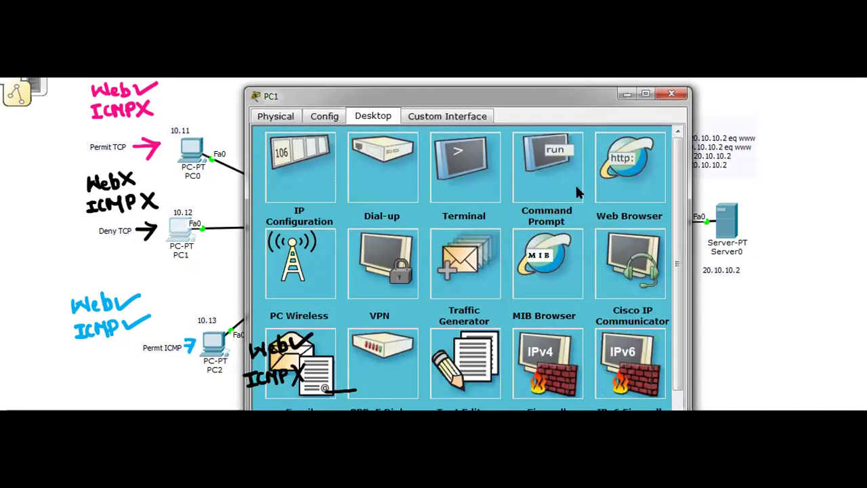
click(548, 175)
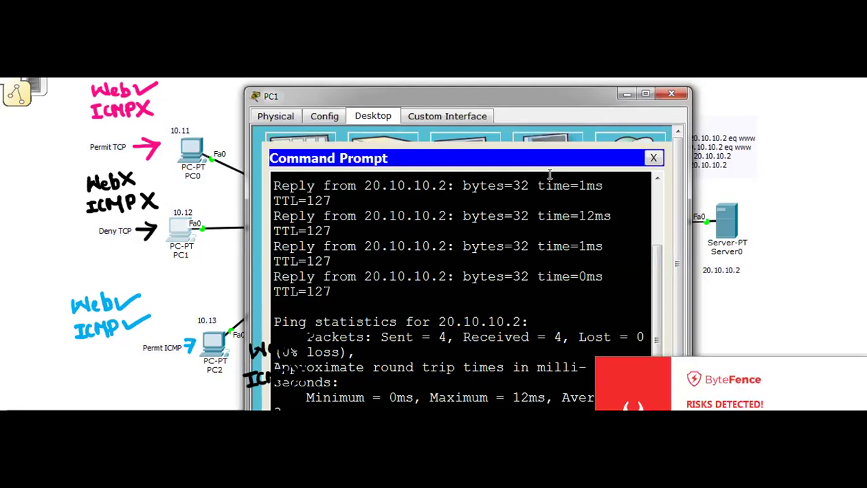
scroll(549, 175, down, 2)
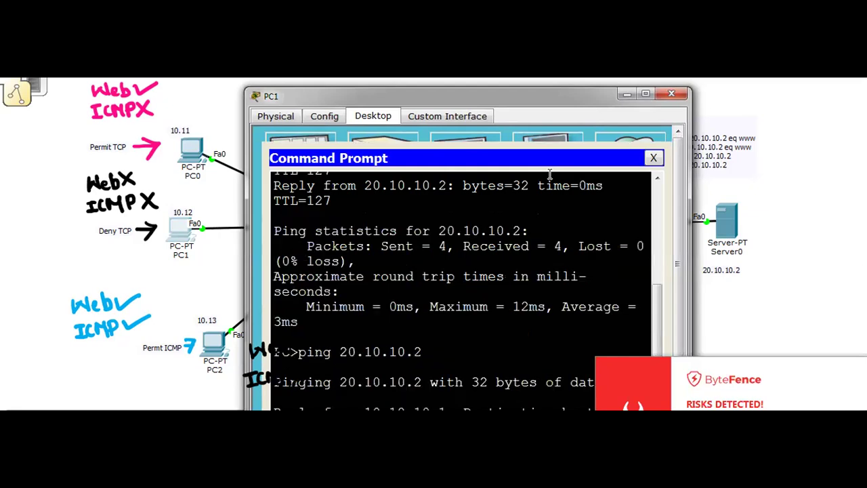
scroll(549, 175, down, 1)
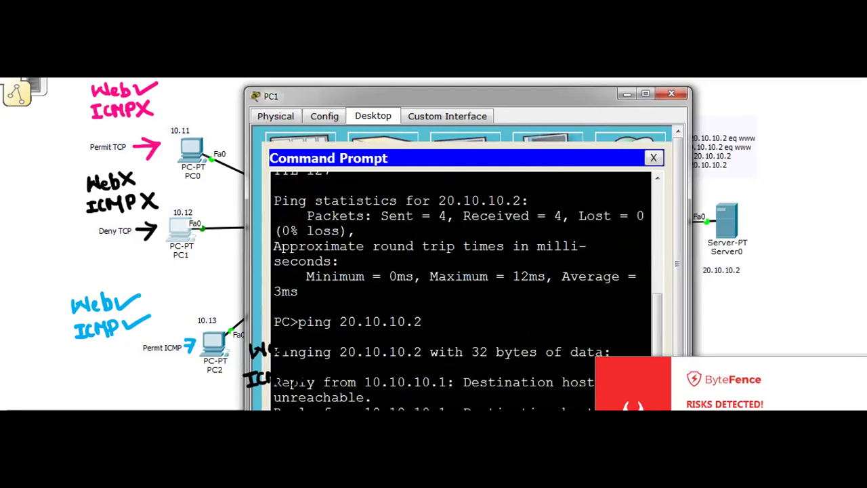
scroll(550, 175, down, 1)
scroll(536, 382, down, 3)
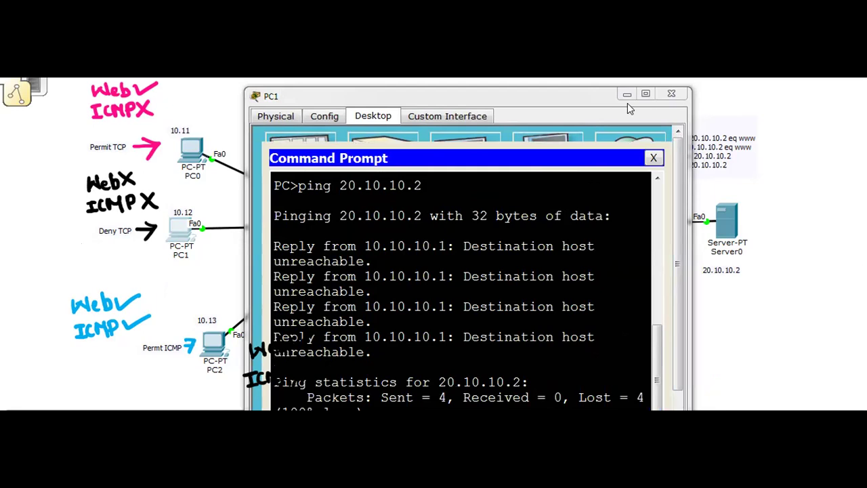
click(671, 94)
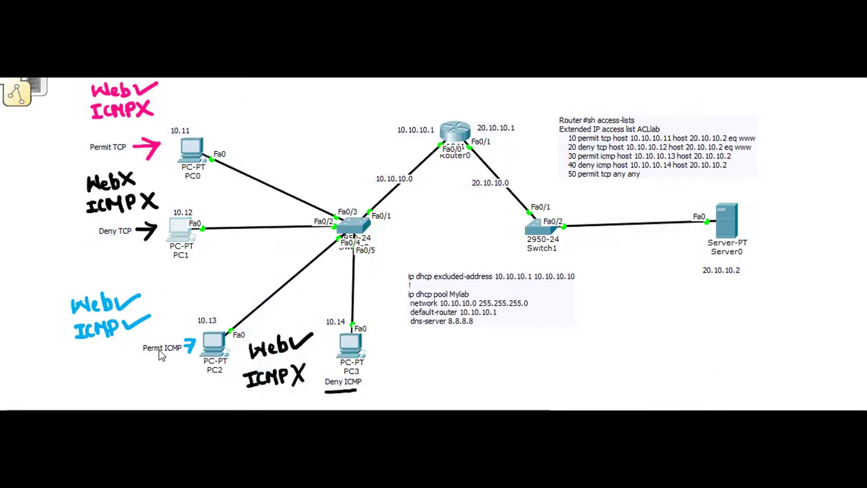
Test PC2's web access by loading 20.10.10.2 in its web browser, and close the browser.
click(211, 346)
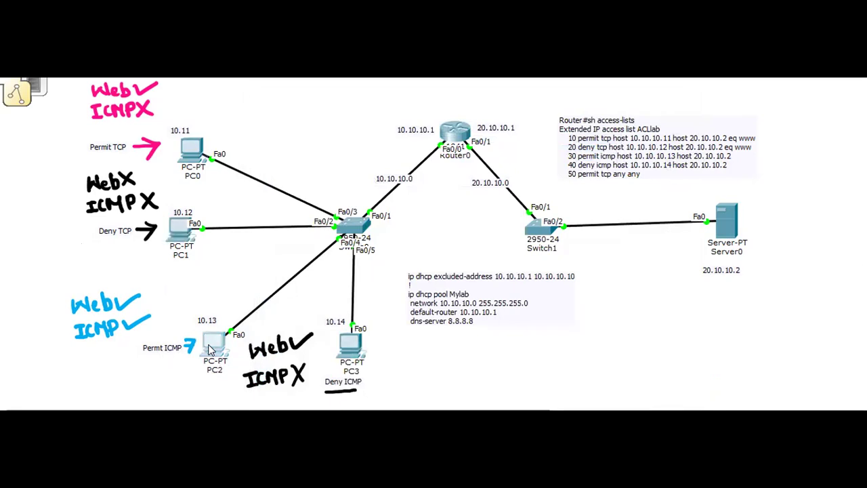
click(653, 179)
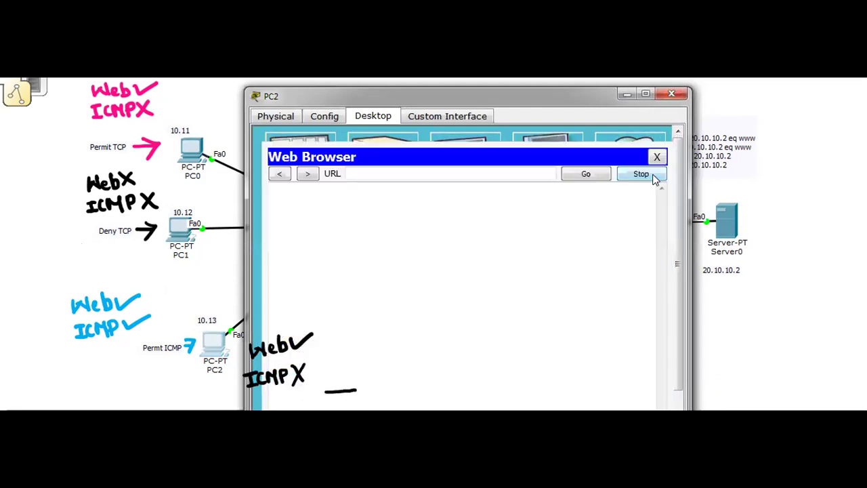
text(20)
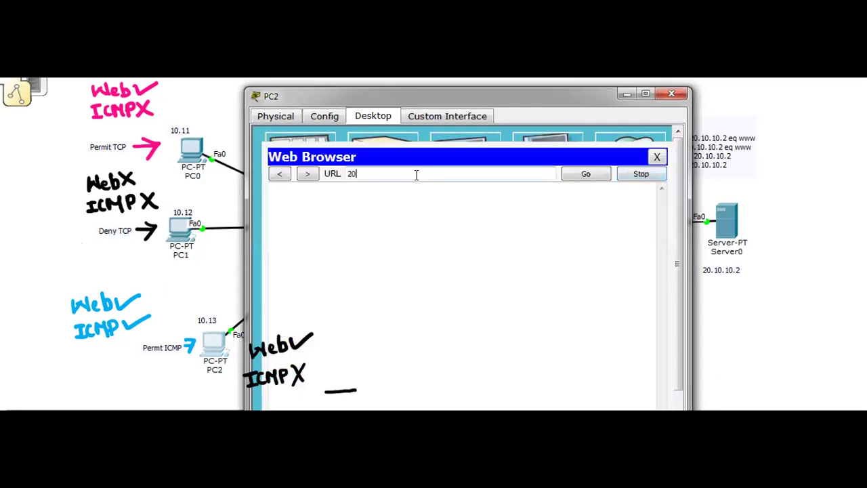
text(.10.10.2)
key(Return)
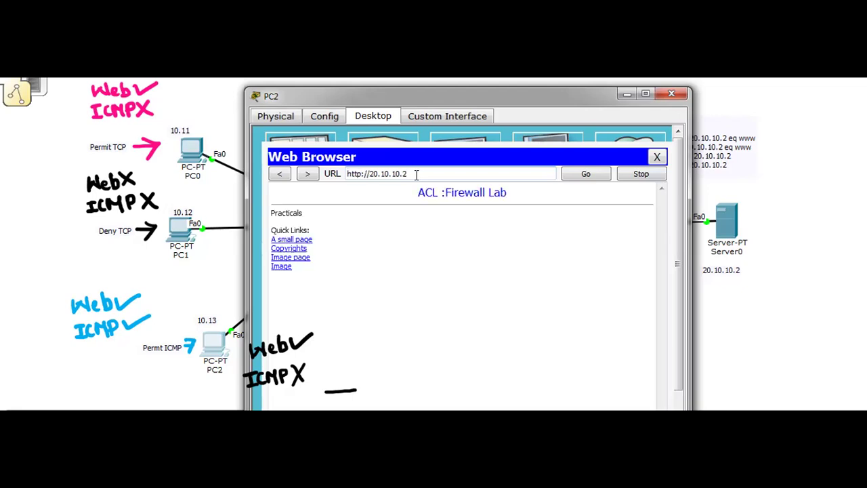
click(657, 156)
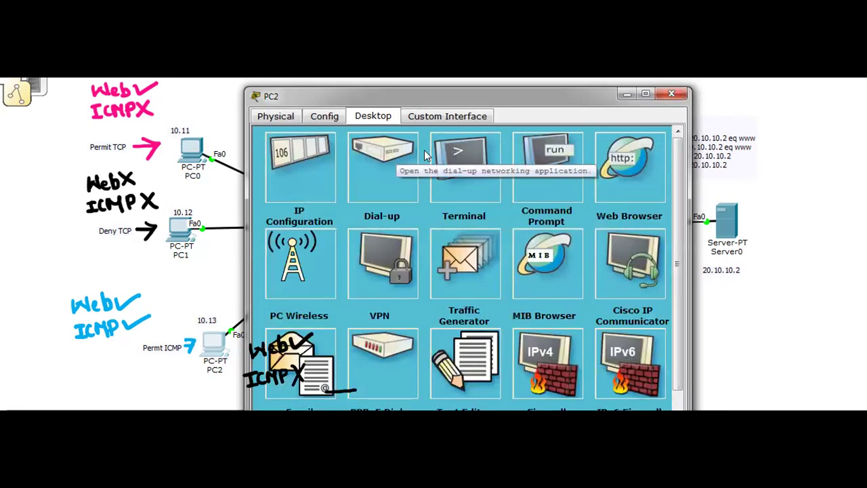
Test PC2's ICMP access by pinging 20.10.10.2 from its command prompt, and close PC2's window.
click(551, 172)
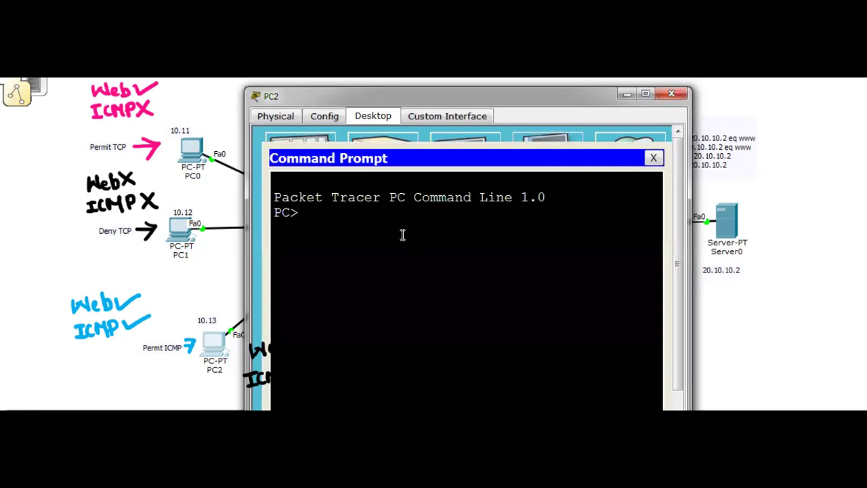
text(p)
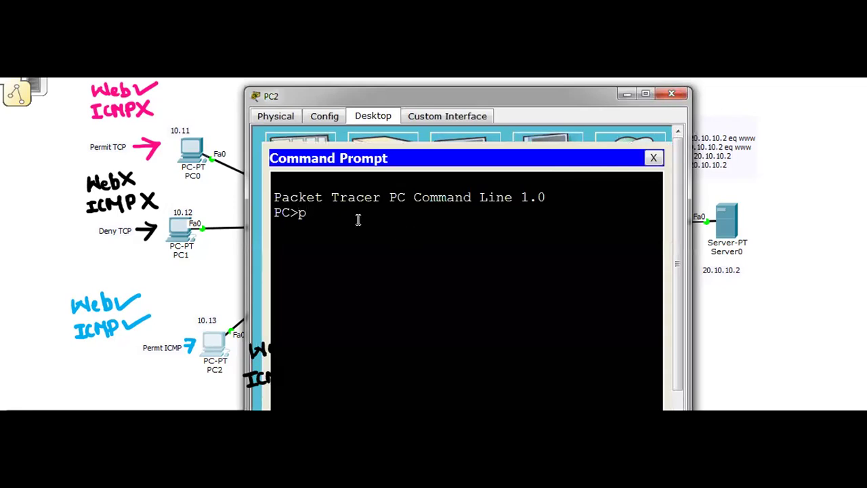
text(ing)
text(8.)
key(BackSpace)
key(BackSpace)
text(20.10.10.2)
key(Return)
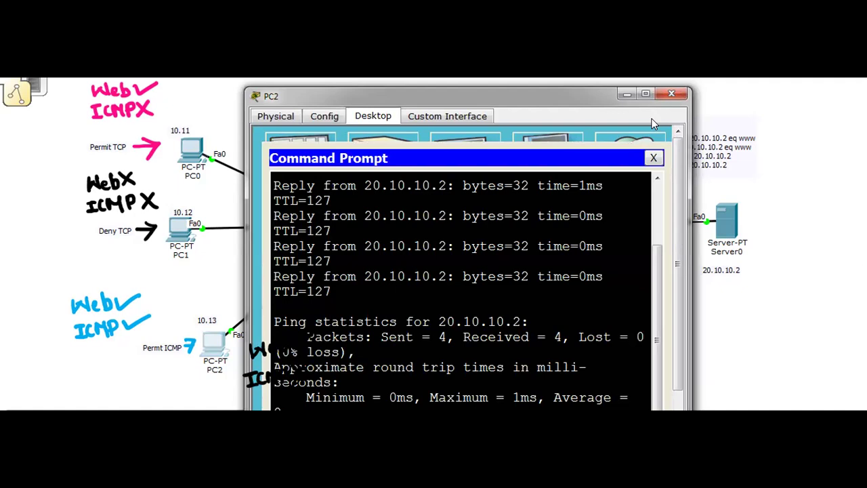
click(653, 158)
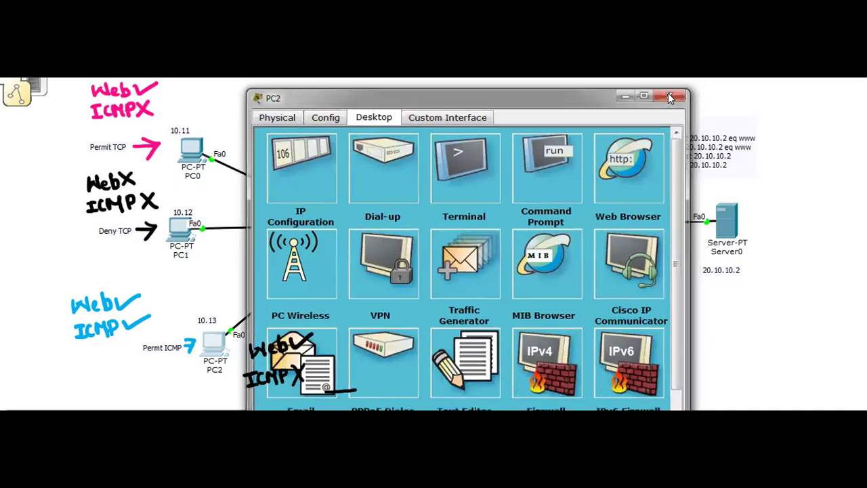
click(670, 94)
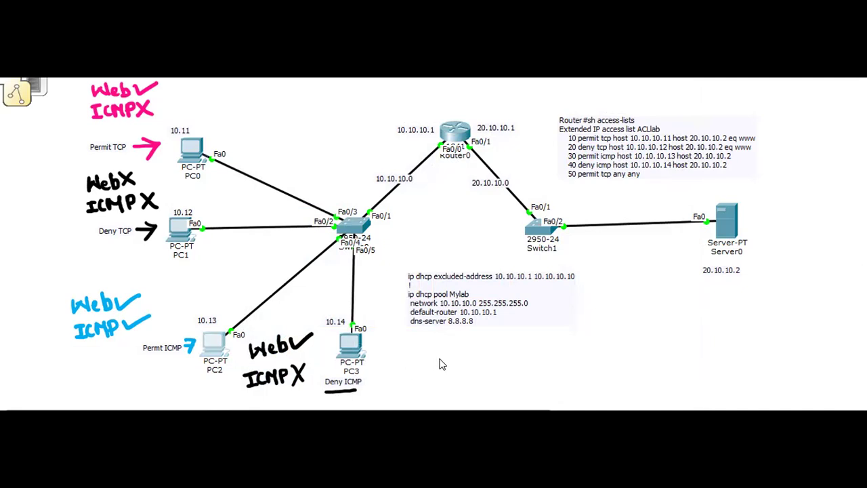
Close PC3's command prompt, load 20.10.10.2 in its web browser to test web access, and return to the topology.
click(350, 345)
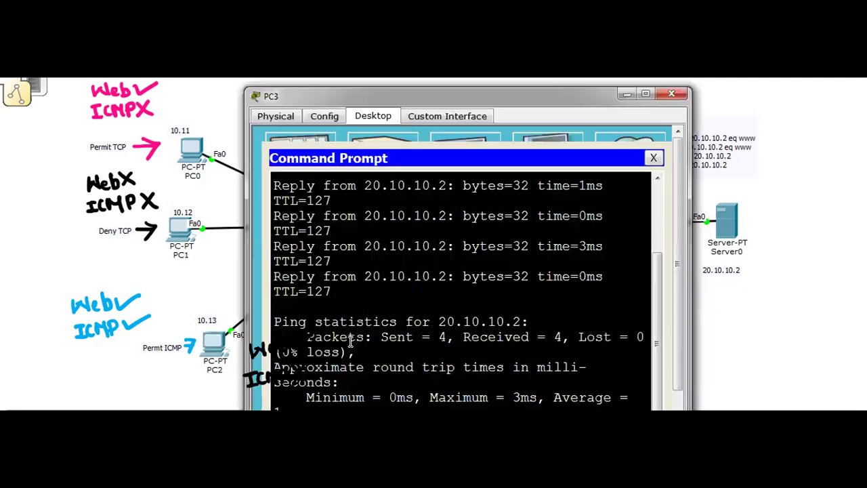
click(654, 159)
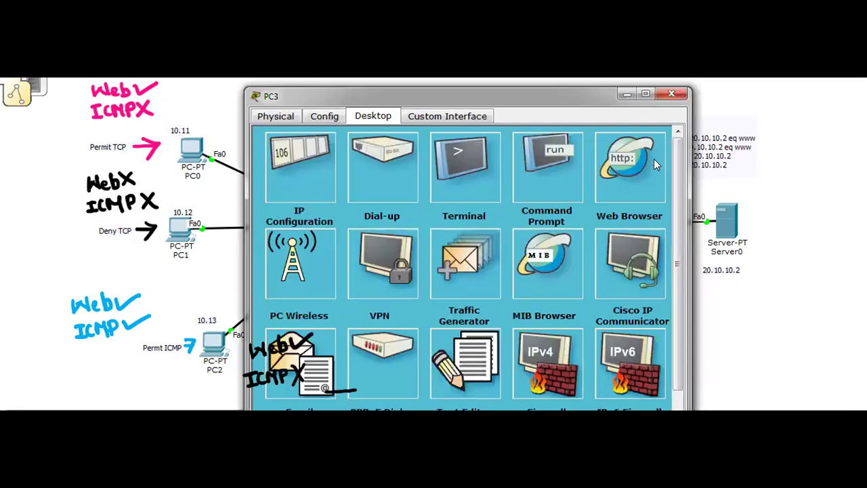
click(615, 173)
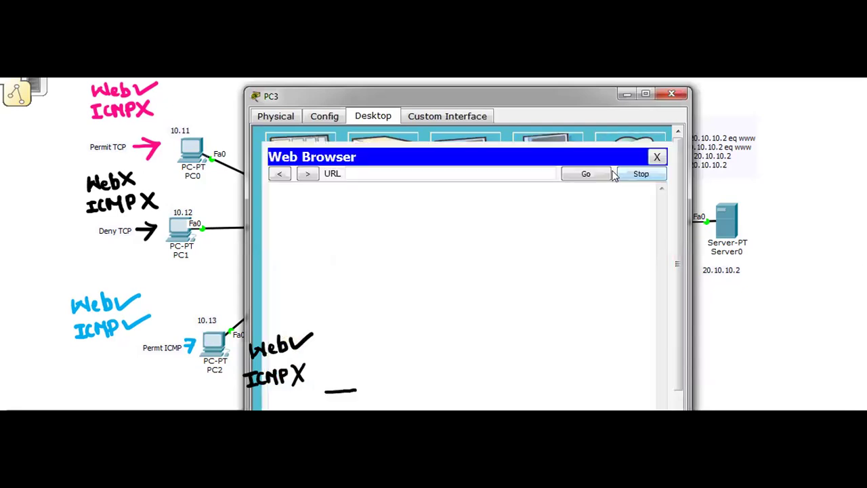
click(390, 175)
text(20.)
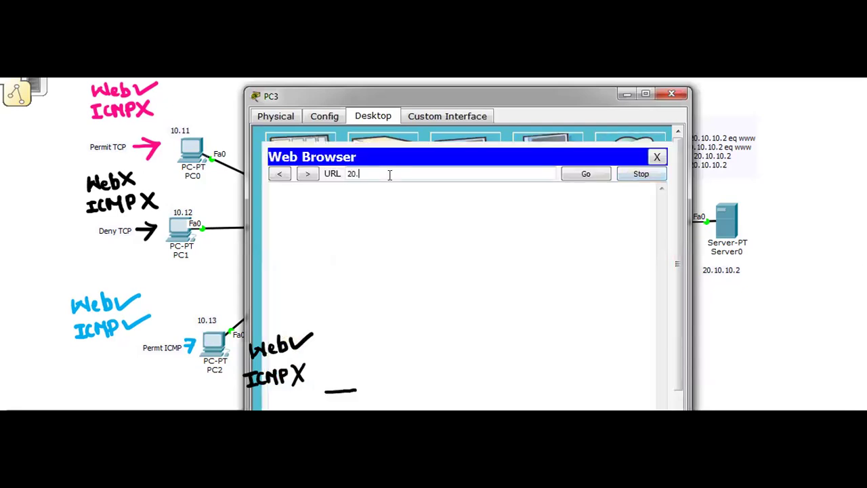
text(10.10.2)
key(Return)
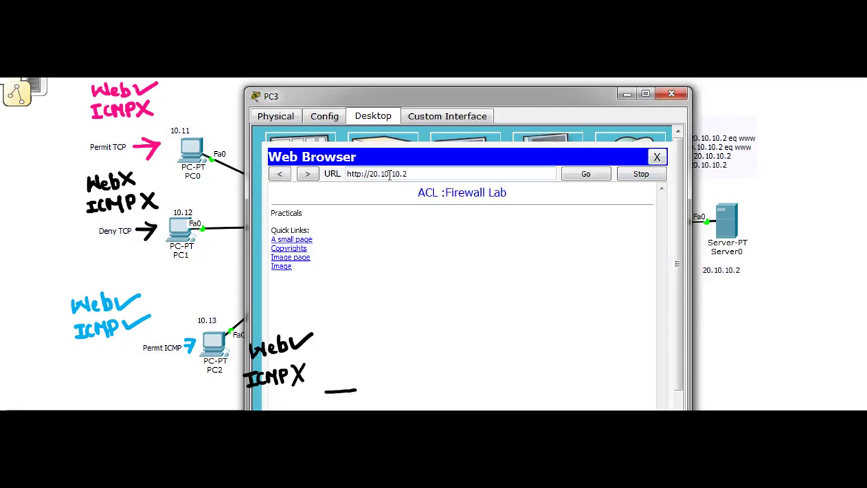
click(677, 94)
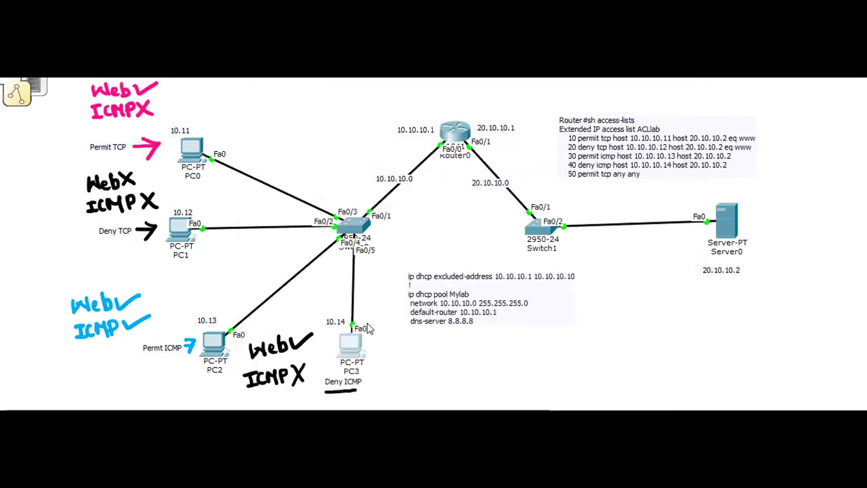
Check PC3's ICMP access by reviewing the output of its ping to 20.10.10.2 in the command prompt, and return to the topology.
click(347, 364)
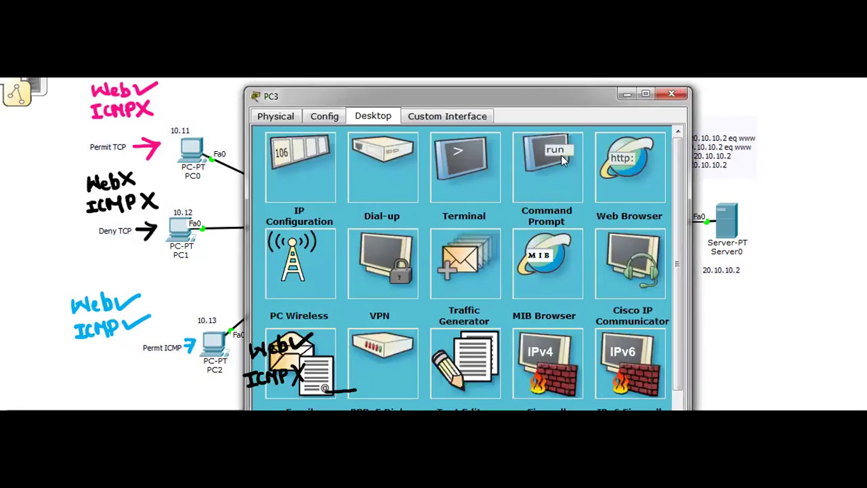
click(533, 167)
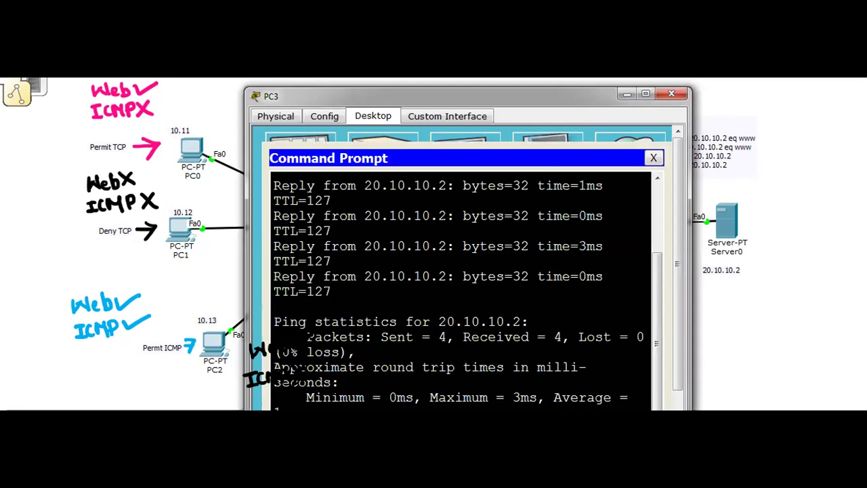
scroll(461, 291, down, 2)
scroll(285, 351, down, 1)
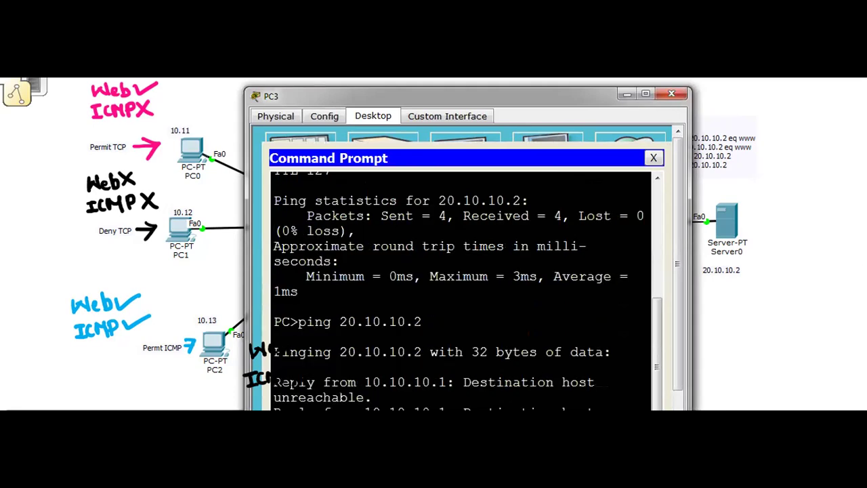
scroll(461, 292, down, 1)
scroll(460, 292, down, 3)
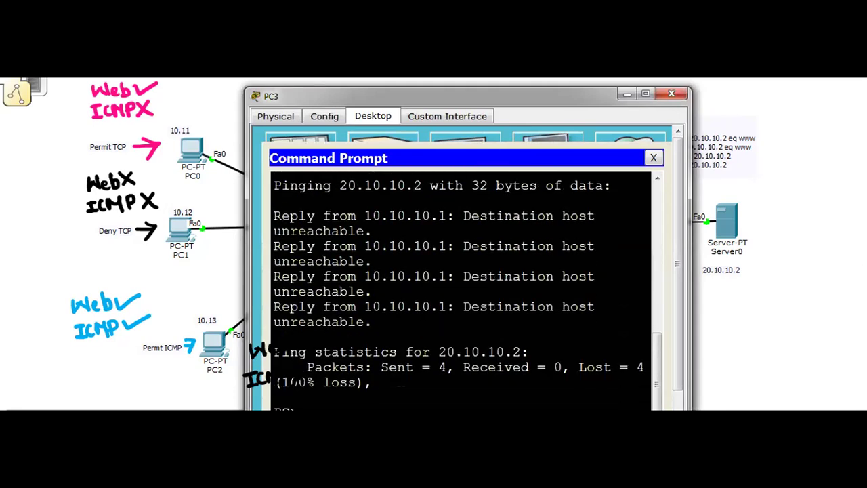
scroll(461, 292, down, 1)
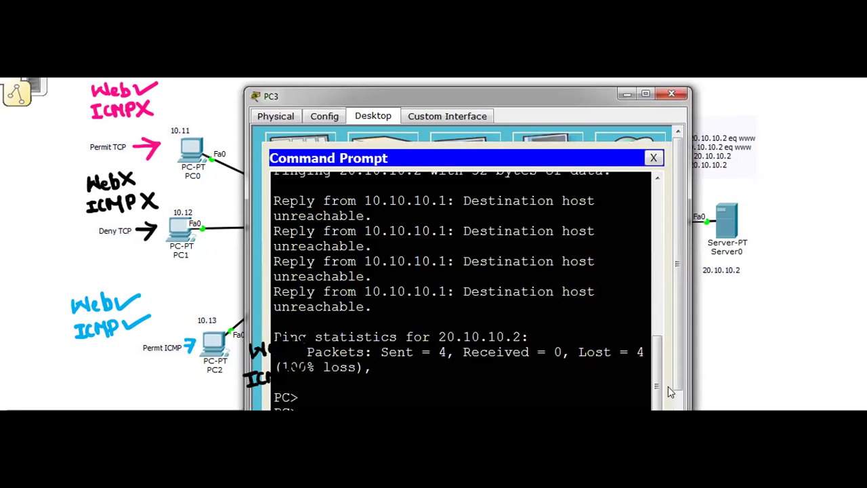
click(814, 326)
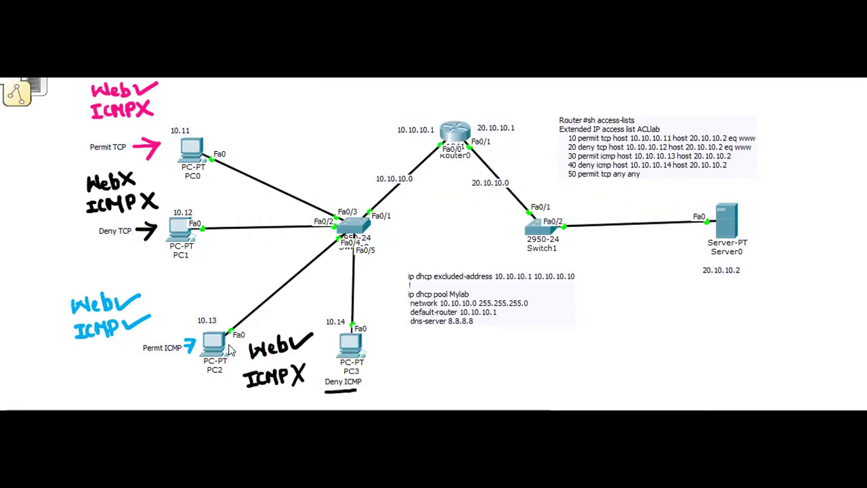